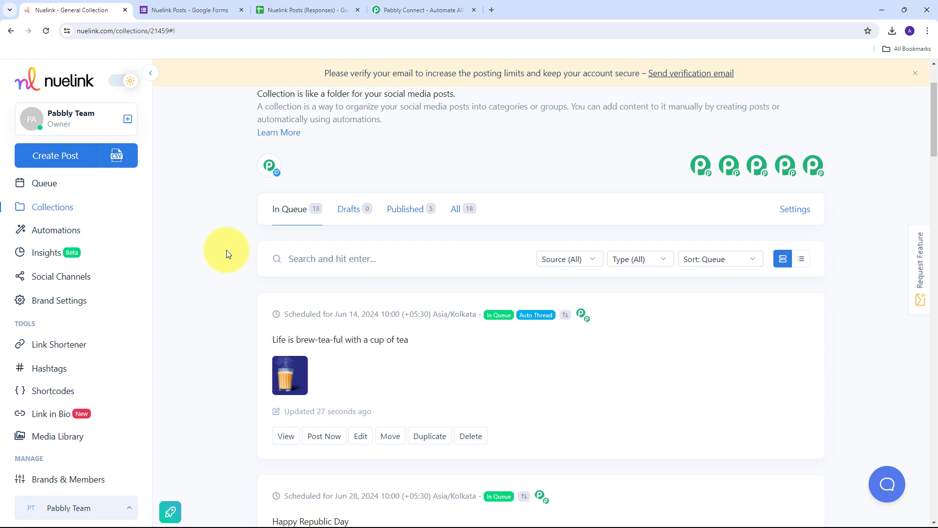
Step: Check the Nuelink Posts form and the Nuelink General Collection, then return to Pabbly Connect's home page
left_click(400, 10)
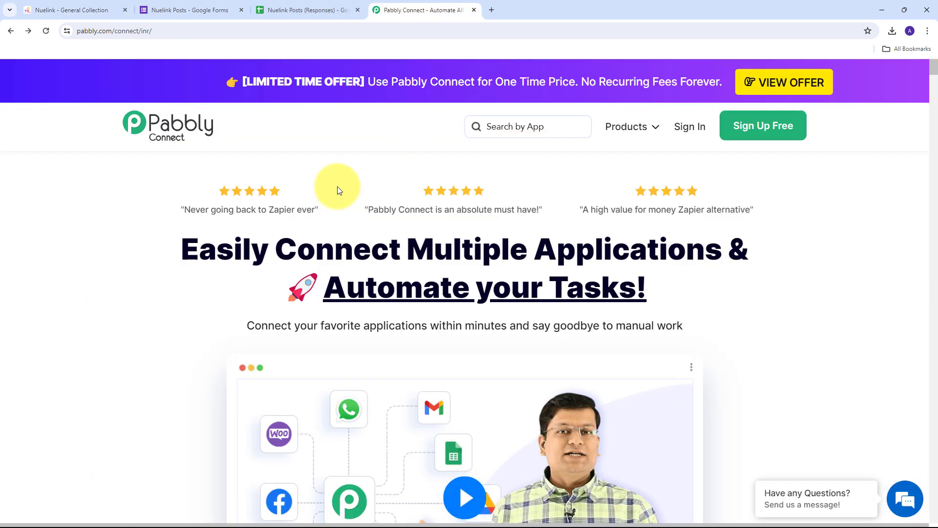
left_click(181, 9)
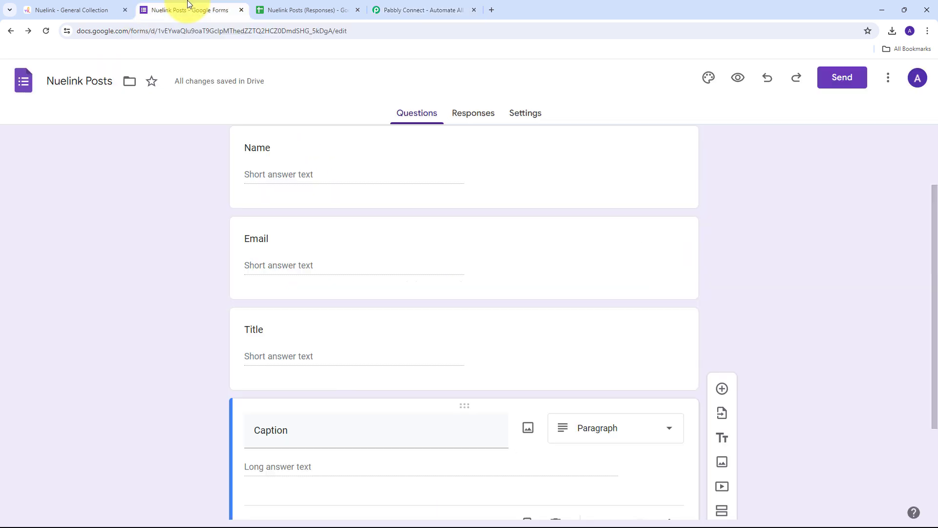
left_click(42, 7)
left_click(403, 10)
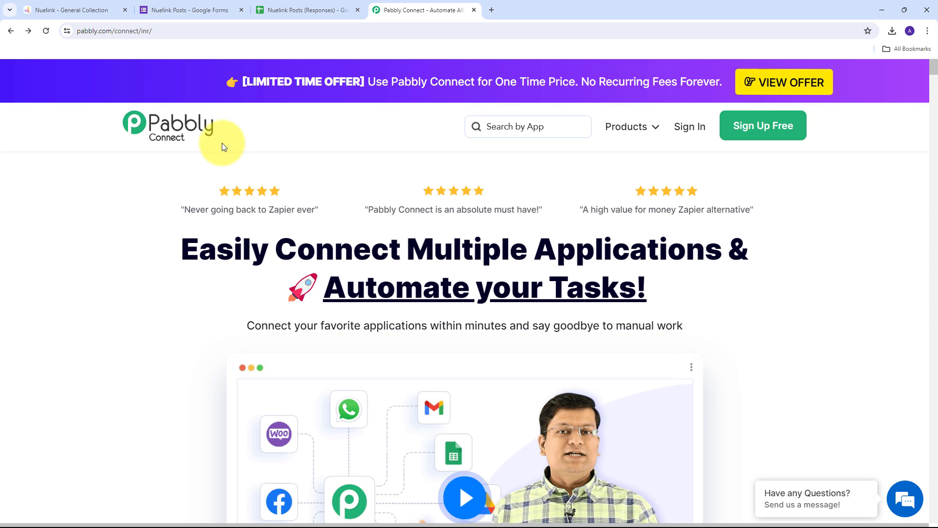
left_click(176, 2)
left_click(67, 14)
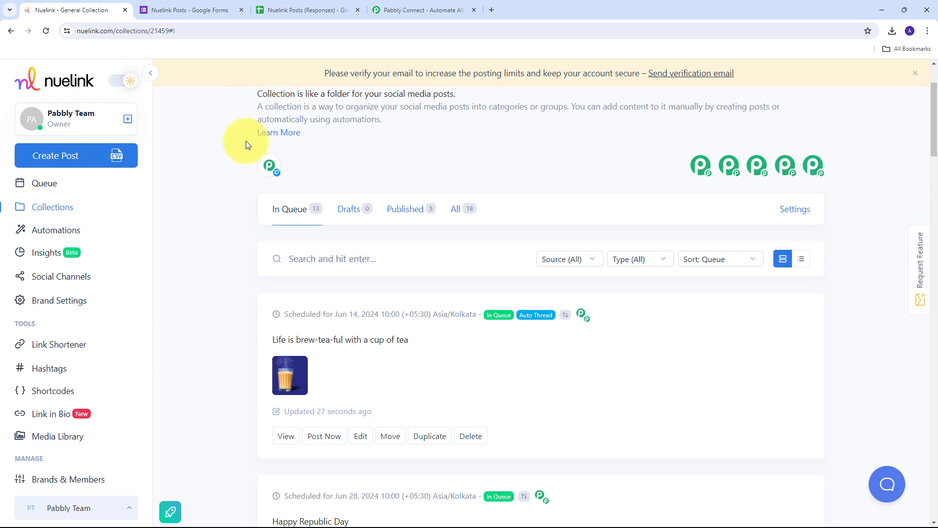
scroll(245, 140, "up", 3)
left_click(409, 7)
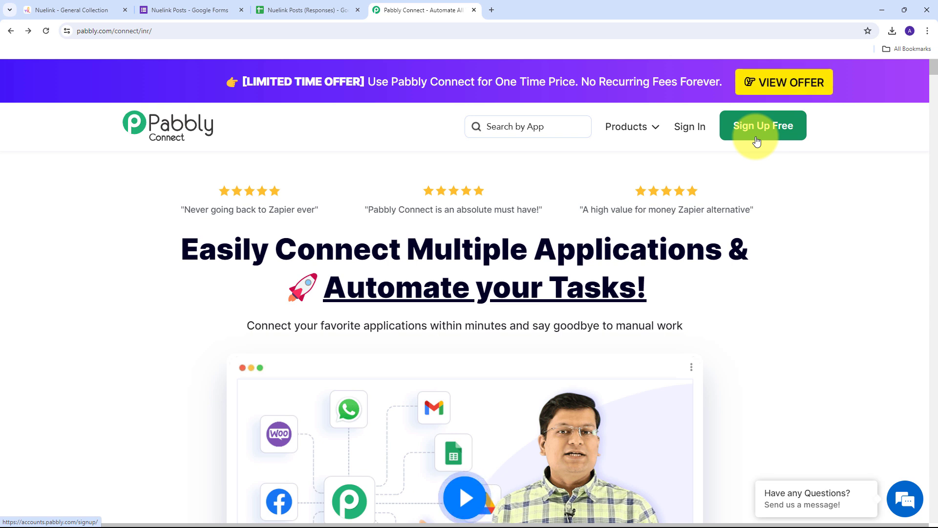
Step: Sign in and launch Pabbly Connect from the All Pabbly Apps list via Access Now
left_click(684, 136)
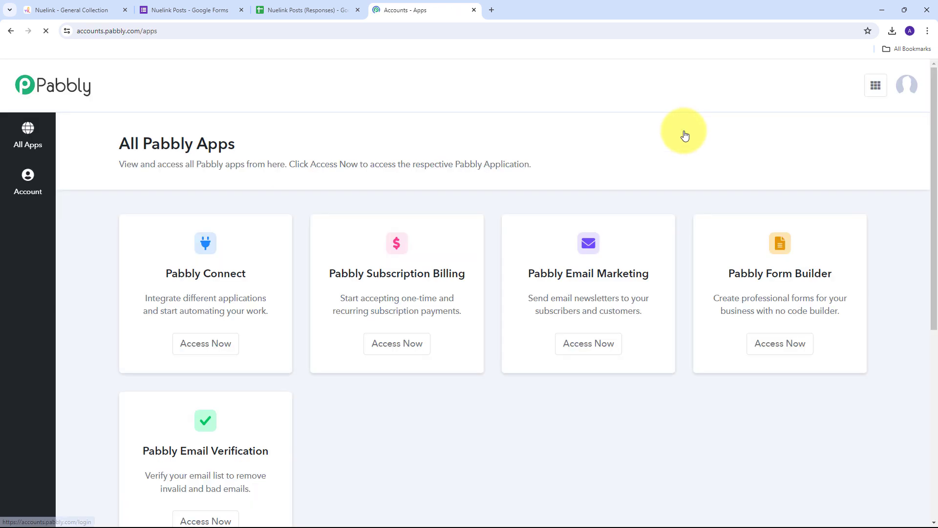
scroll(318, 151, "down", 1)
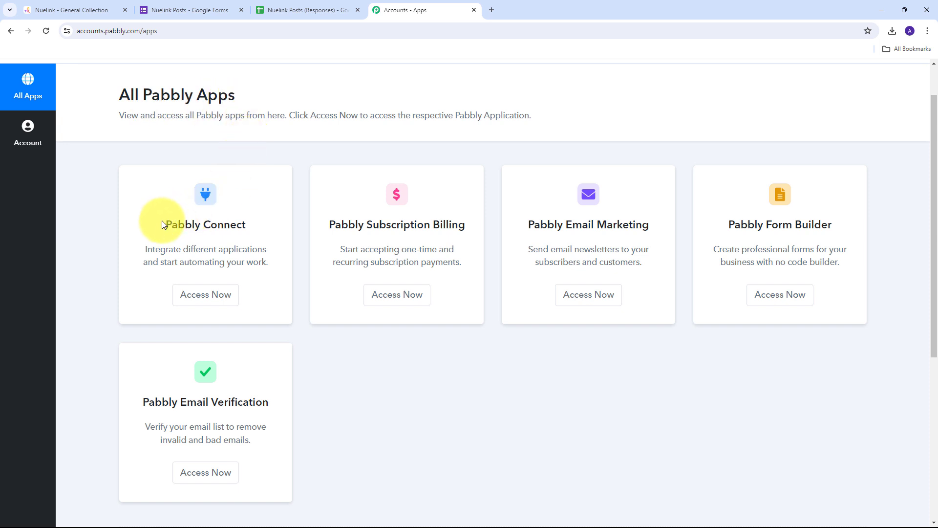
left_click_drag(162, 226, 247, 227)
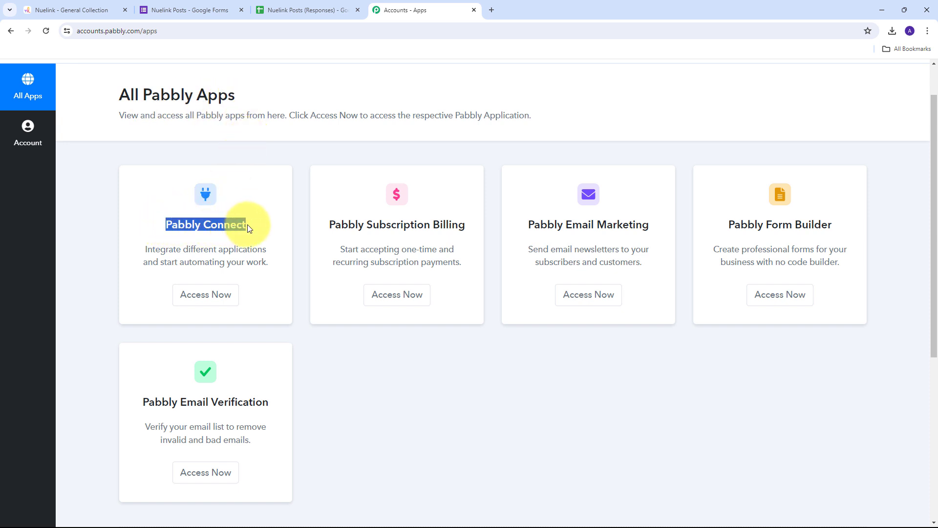
left_click(207, 299)
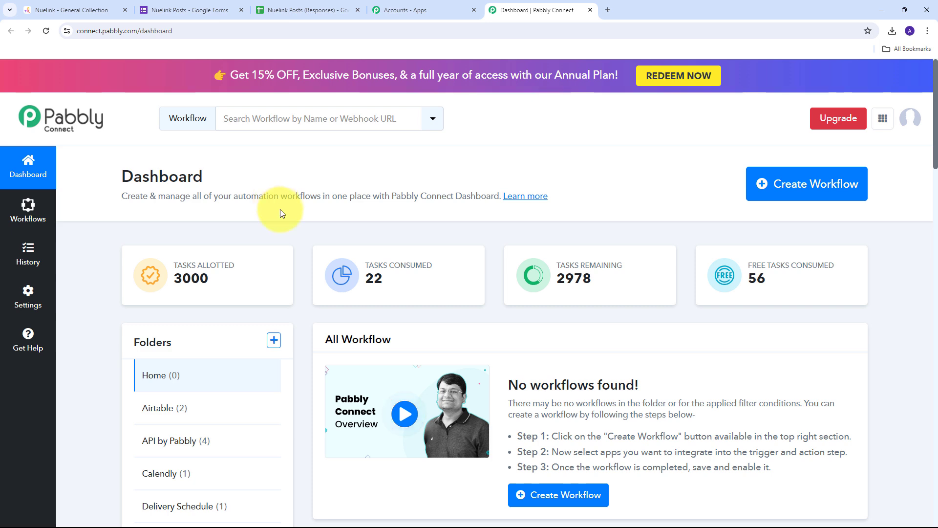
Step: Create the workflow 'Create Nuelink Collection Posts from Google Forms Responses' filed under the Google Forms folder
left_click(812, 191)
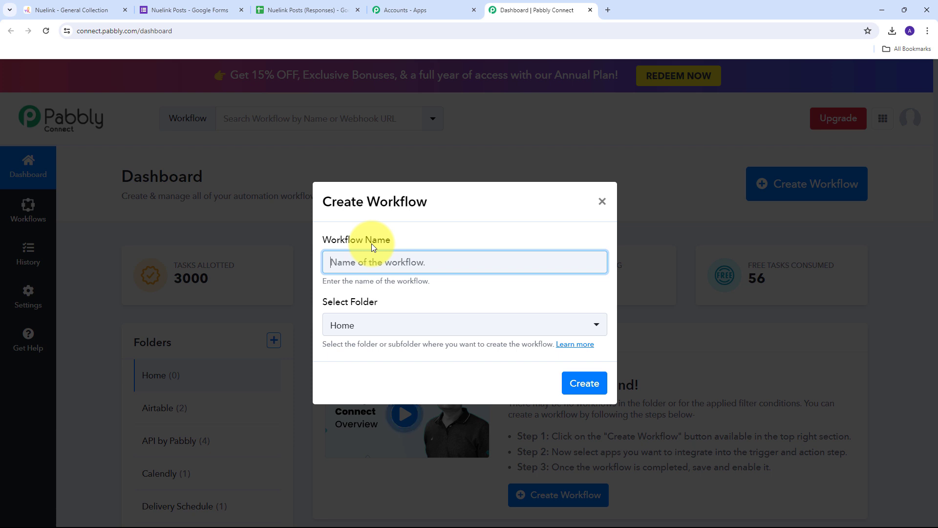
type("Create Nuelink Collection Posts from Google Forms Responses")
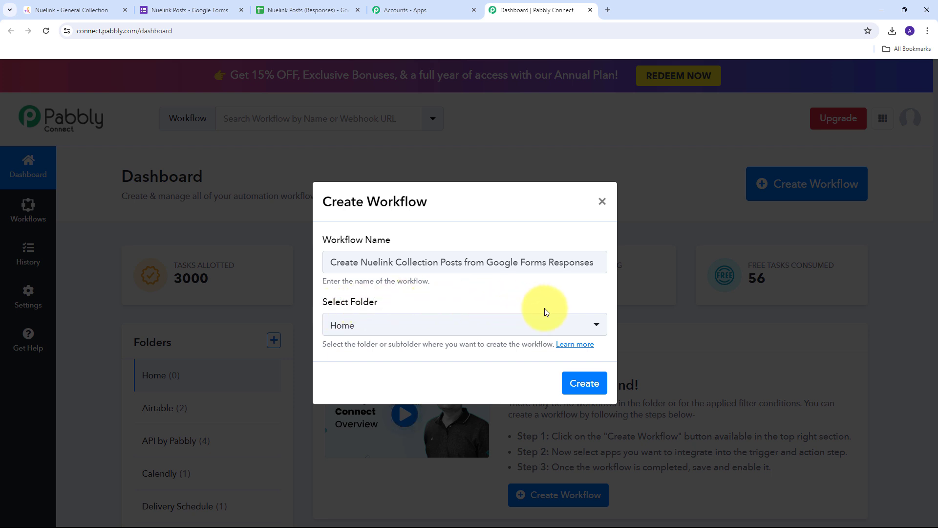
left_click(512, 324)
scroll(405, 189, "down", 6)
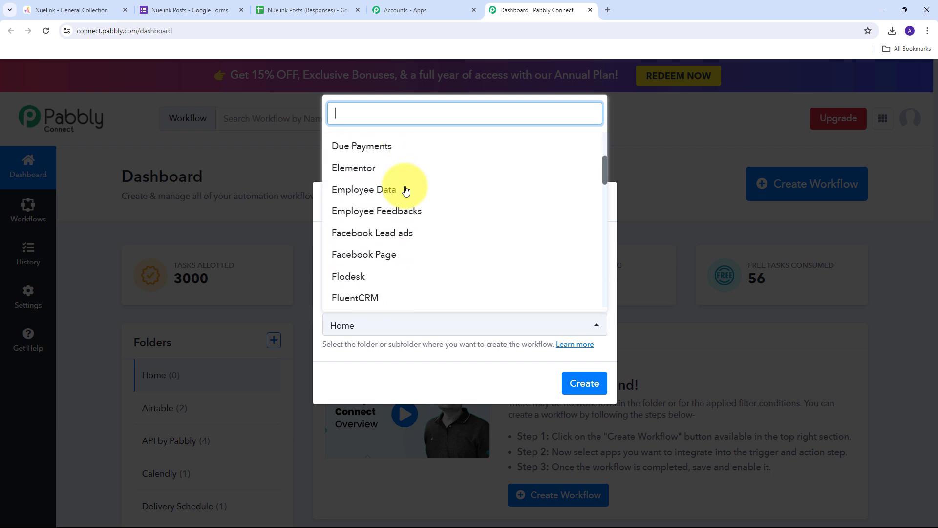
scroll(405, 189, "down", 2)
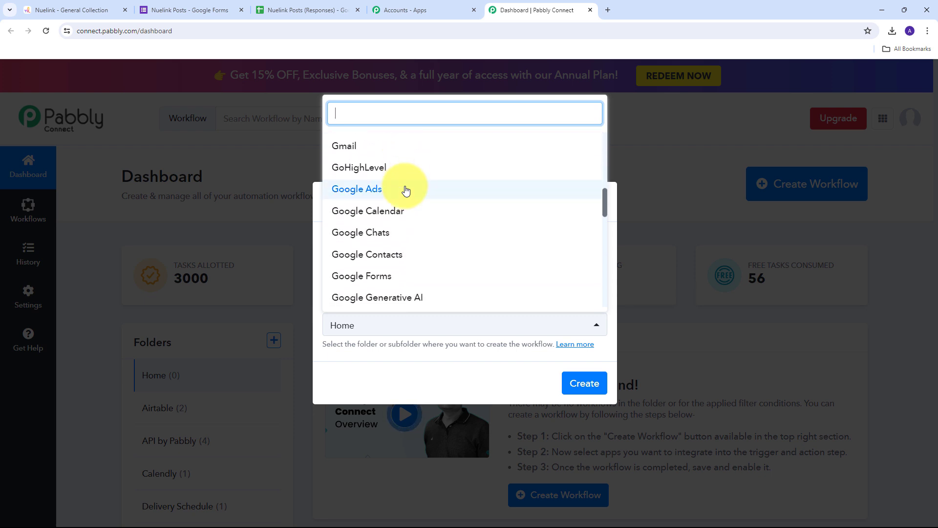
left_click(362, 281)
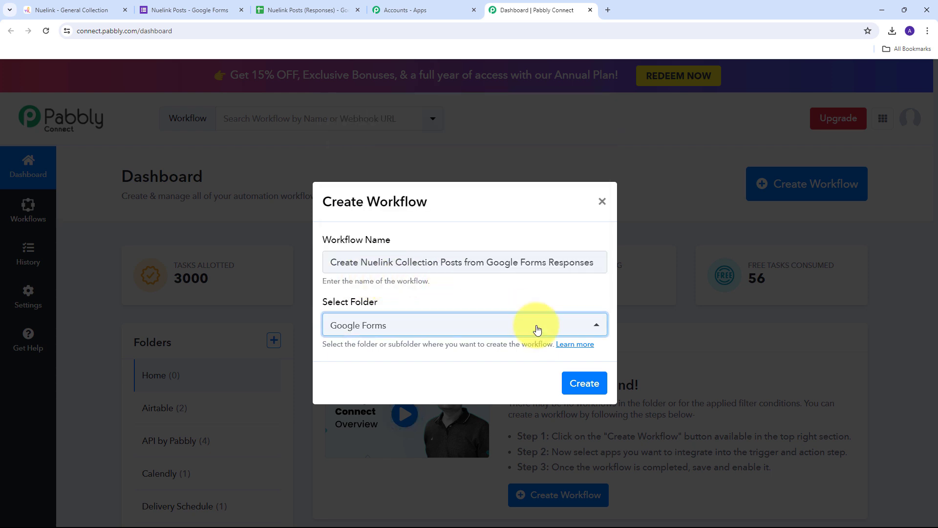
left_click(576, 385)
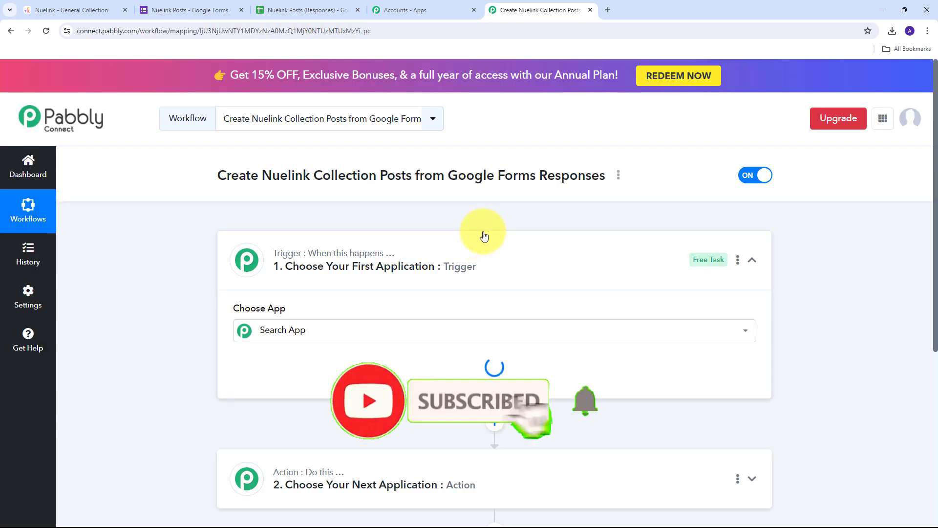
Step: Set the trigger app to Google Forms with the New Response Received trigger event
scroll(176, 234, "down", 2)
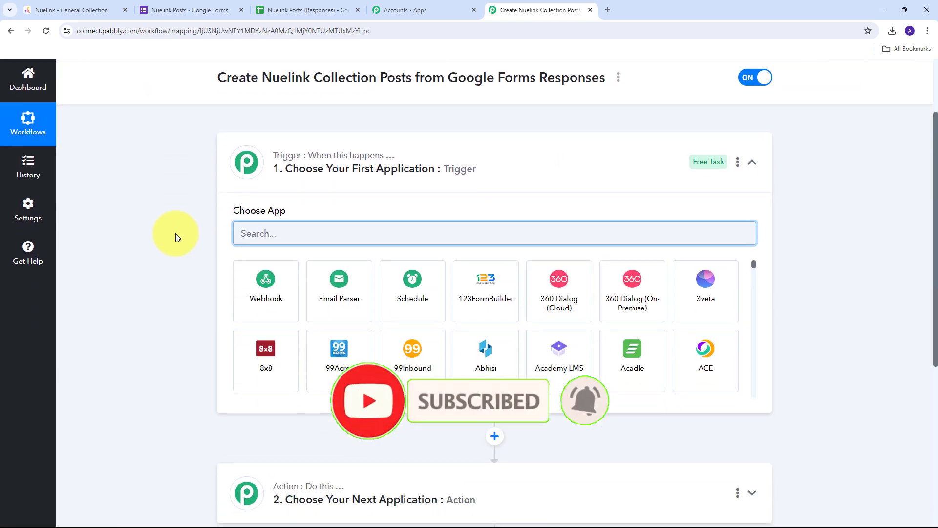
scroll(175, 234, "up", 1)
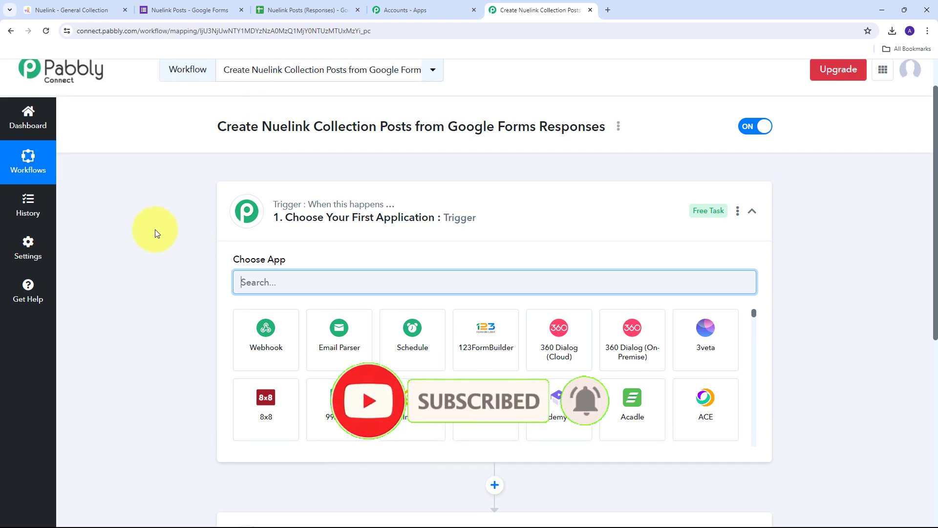
scroll(155, 229, "down", 2)
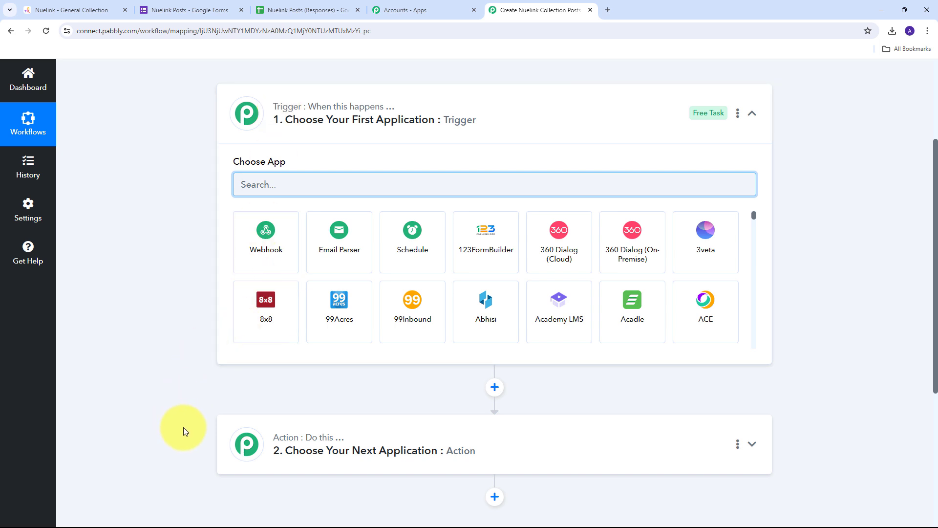
mouse_move(266, 115)
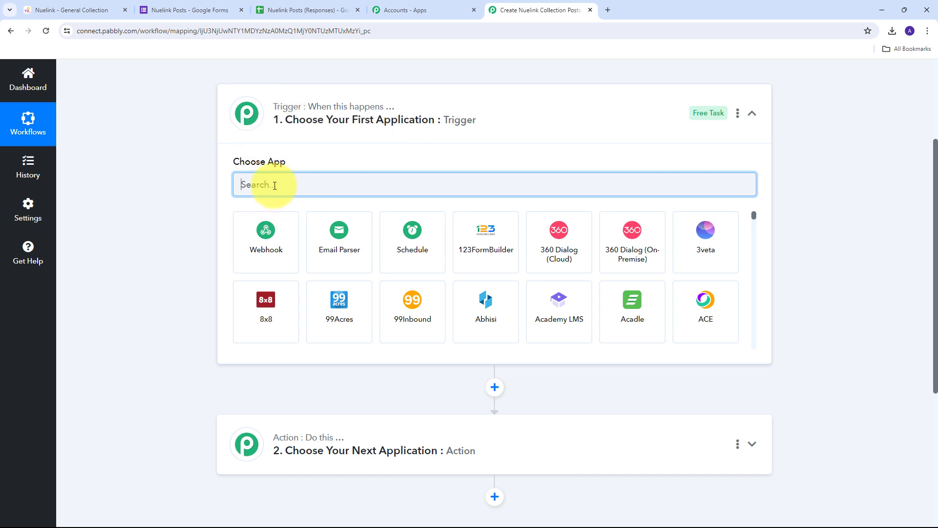
type("Google Forms")
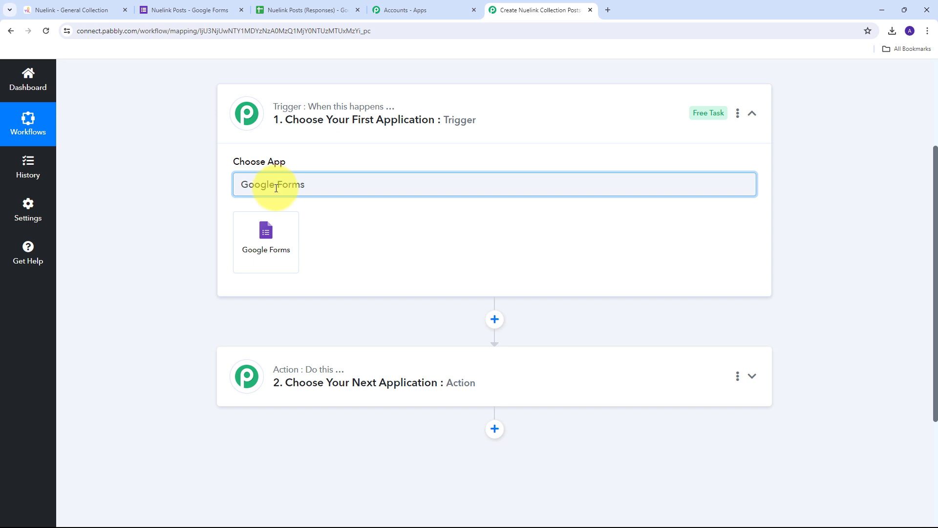
left_click(269, 234)
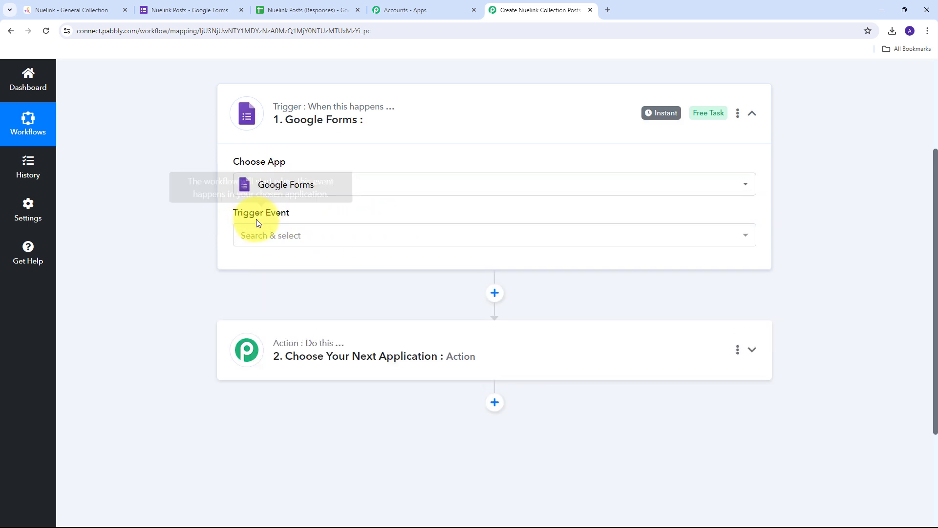
left_click(486, 236)
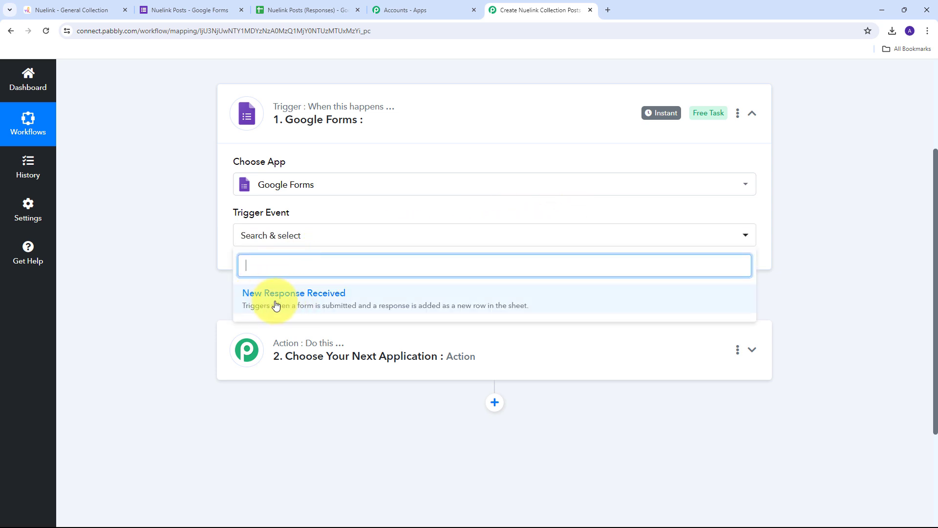
left_click(312, 305)
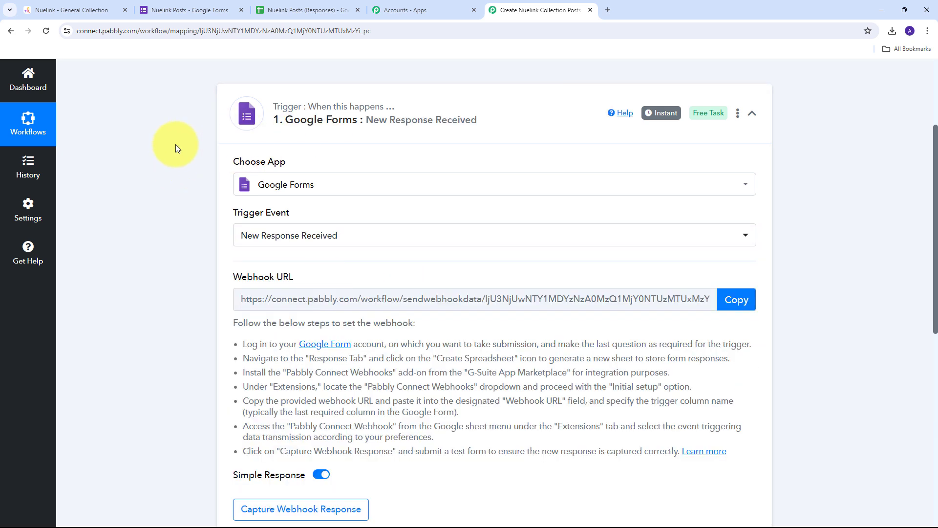
Step: Copy the generated webhook URL and switch to the Nuelink Posts Google Forms editor
scroll(175, 144, "down", 1)
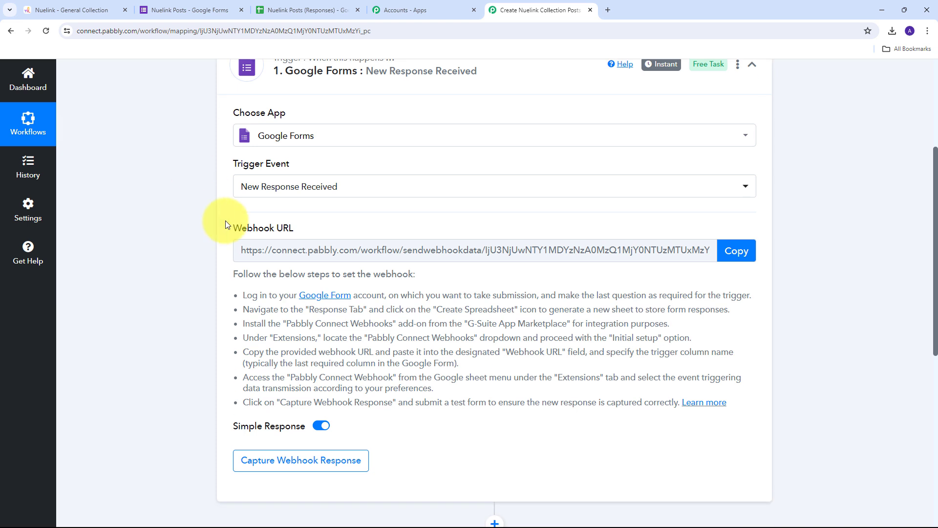
left_click_drag(225, 224, 334, 225)
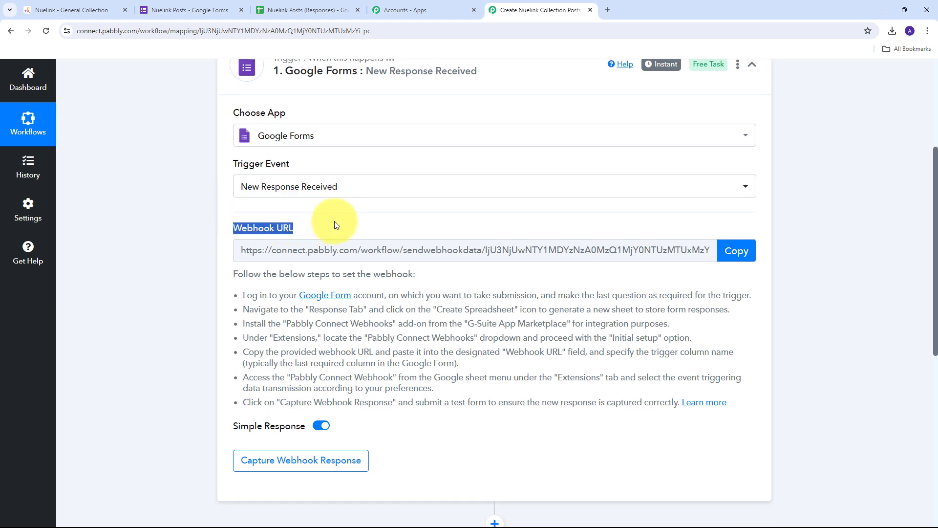
mouse_move(261, 229)
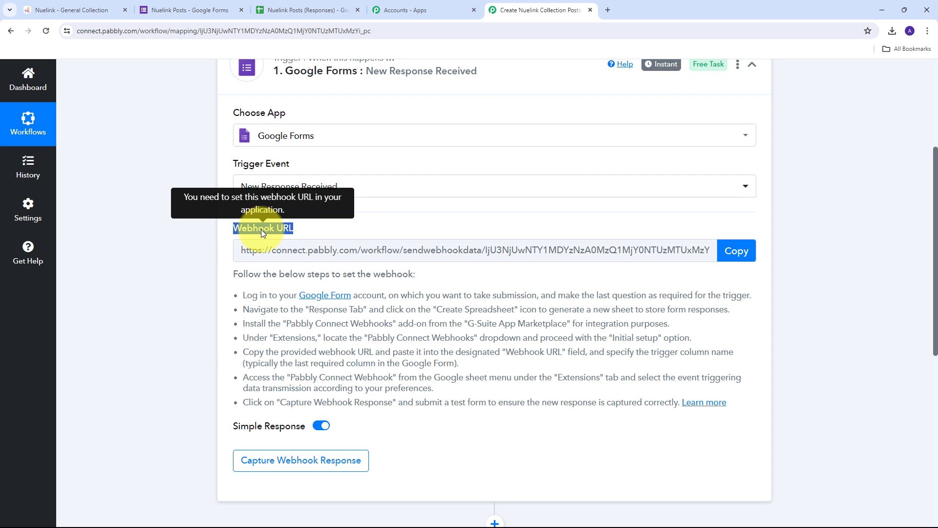
scroll(261, 230, "up", 2)
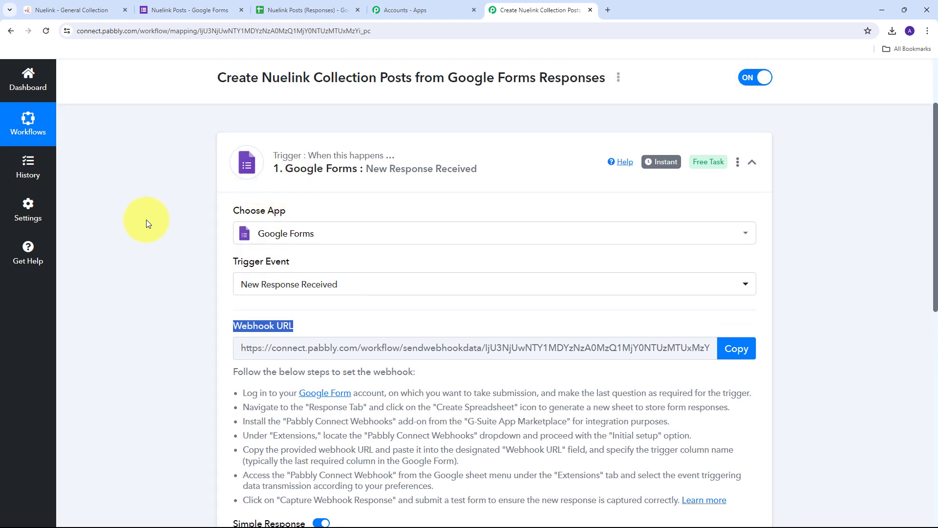
scroll(147, 223, "down", 2)
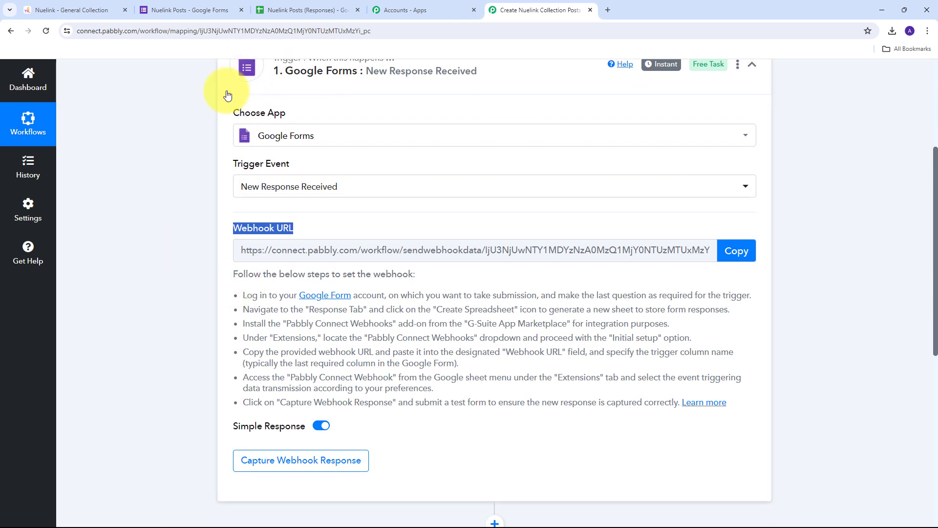
left_click_drag(240, 295, 662, 421)
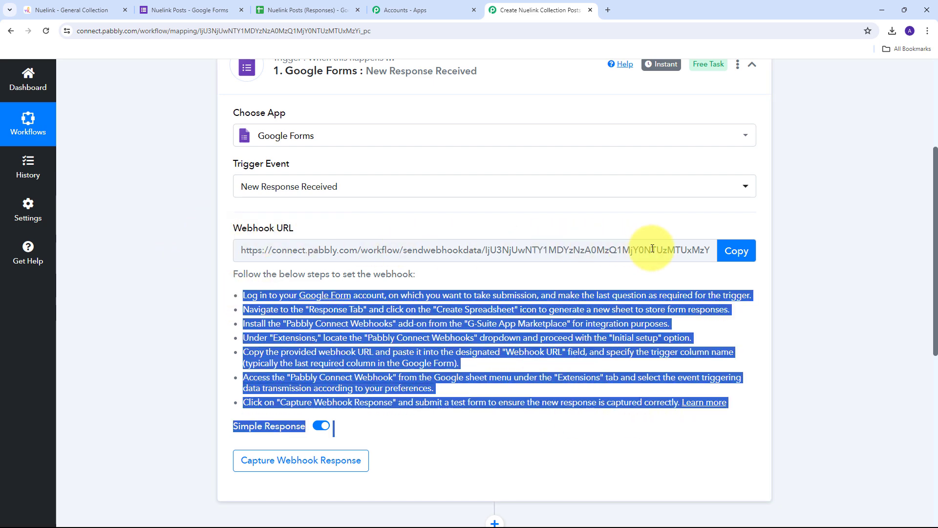
left_click(750, 252)
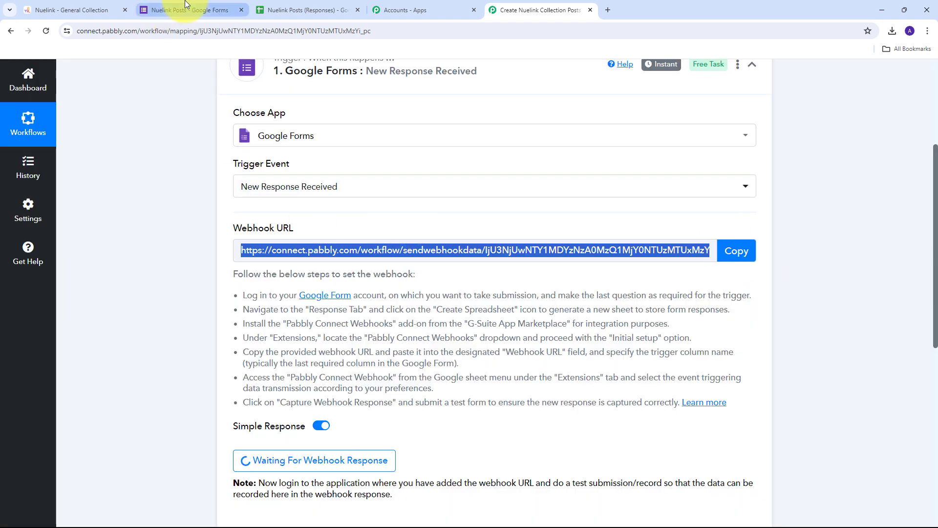
left_click(185, 7)
scroll(362, 193, "up", 3)
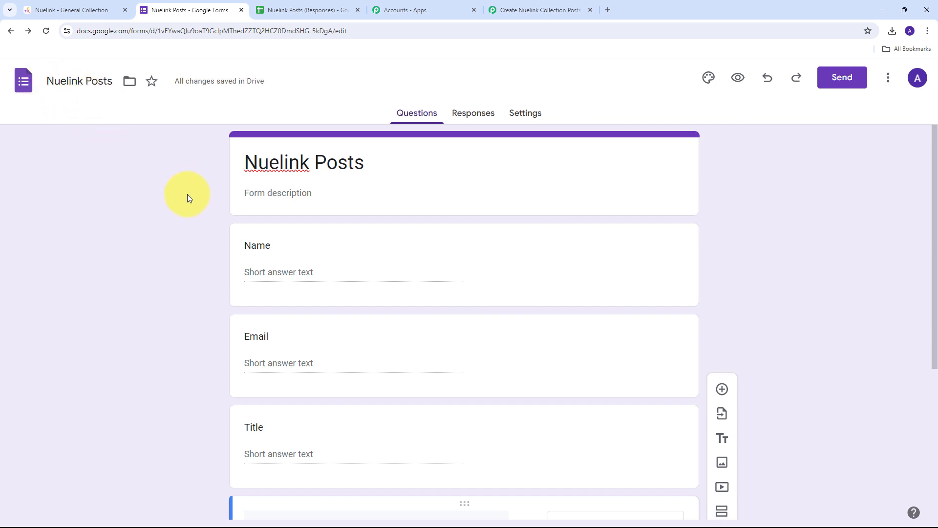
Step: Scroll through the Name, Email, Title and Caption questions, then open the Nuelink Posts (Responses) sheet
scroll(187, 195, "down", 1)
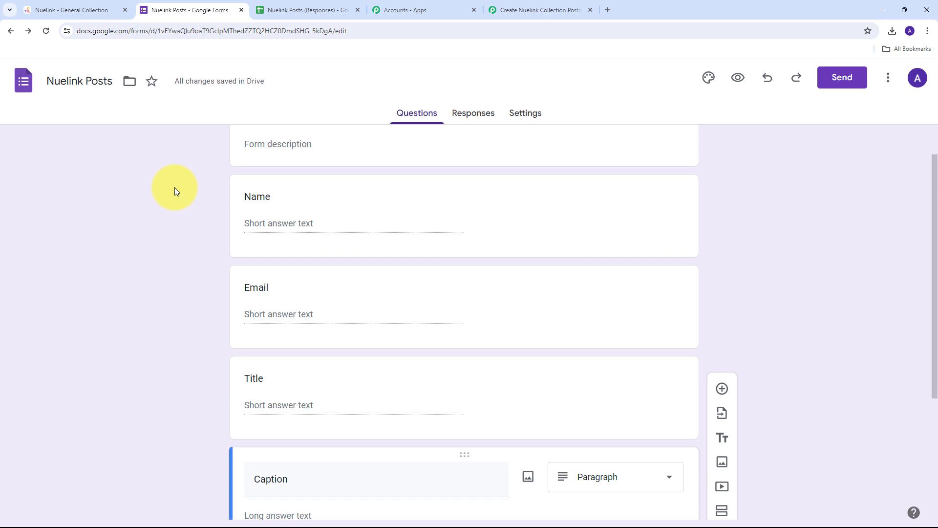
scroll(175, 188, "down", 1)
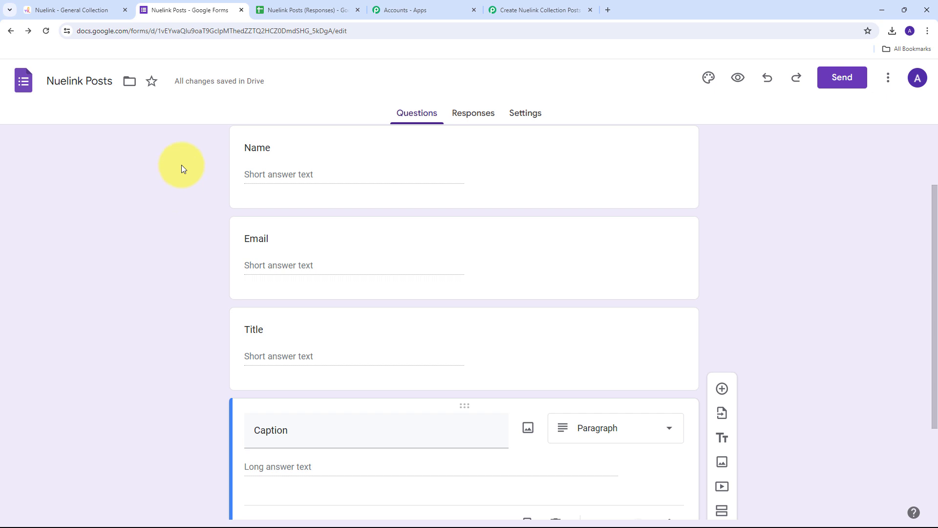
left_click(322, 10)
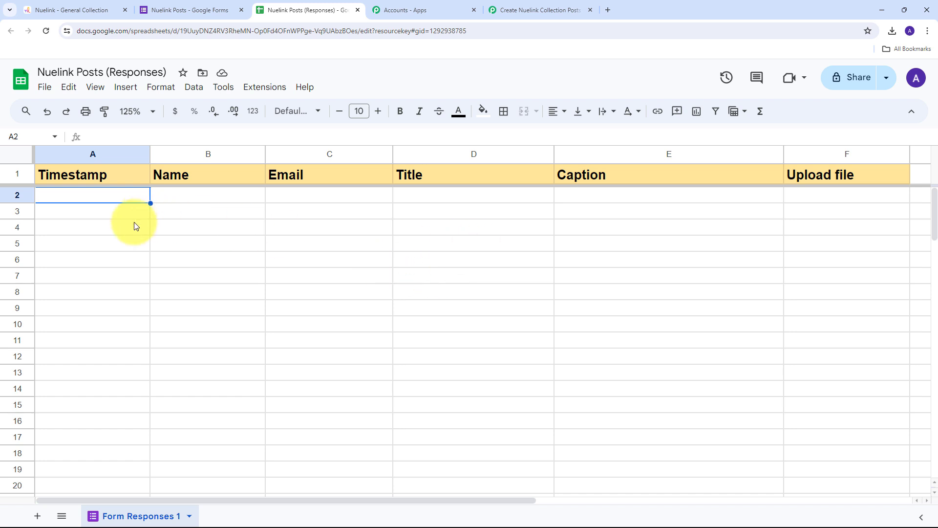
left_click(266, 96)
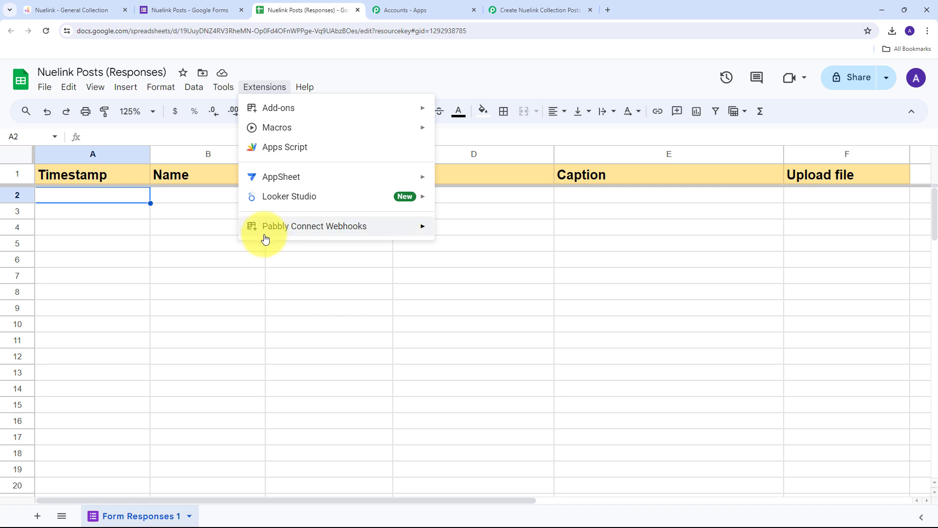
mouse_move(335, 230)
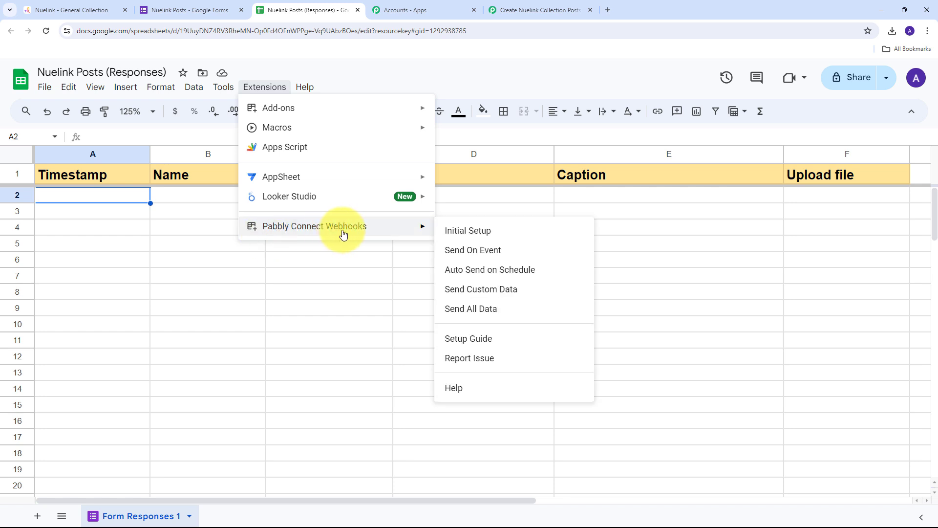
mouse_move(289, 114)
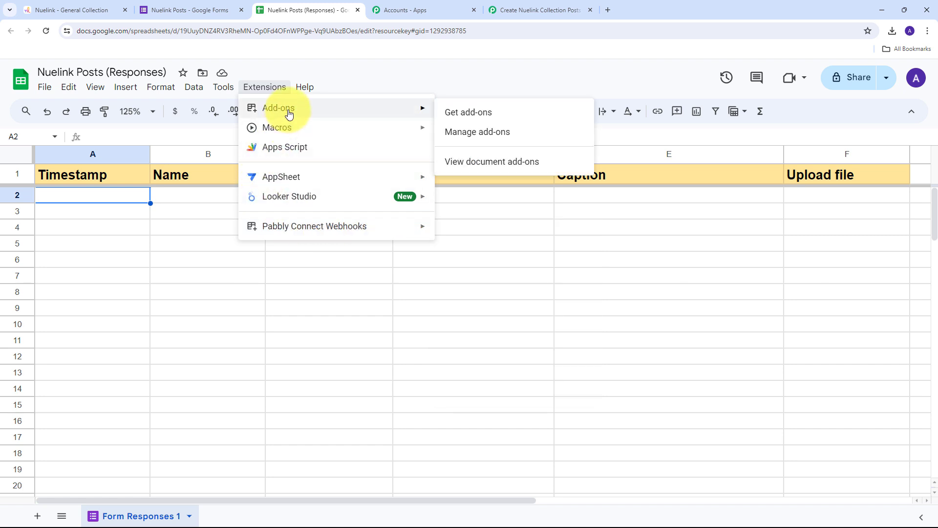
left_click(478, 115)
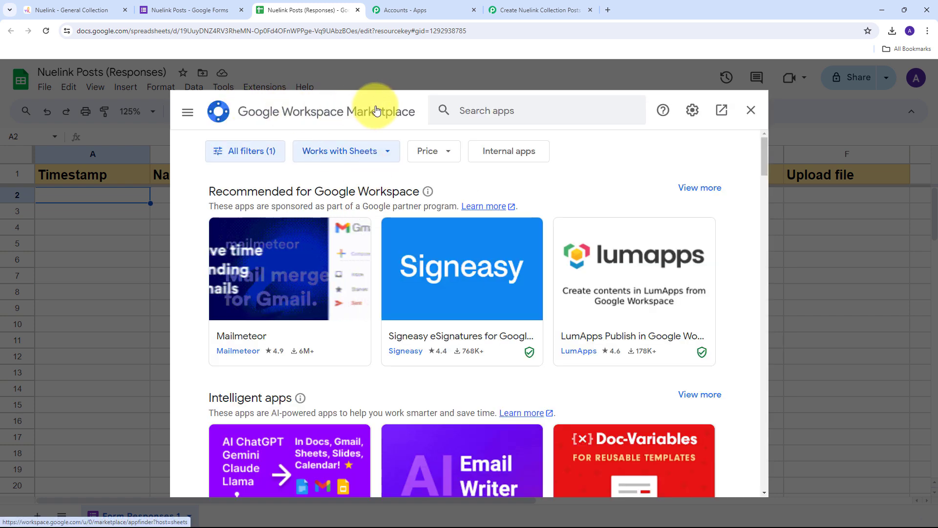
left_click(498, 111)
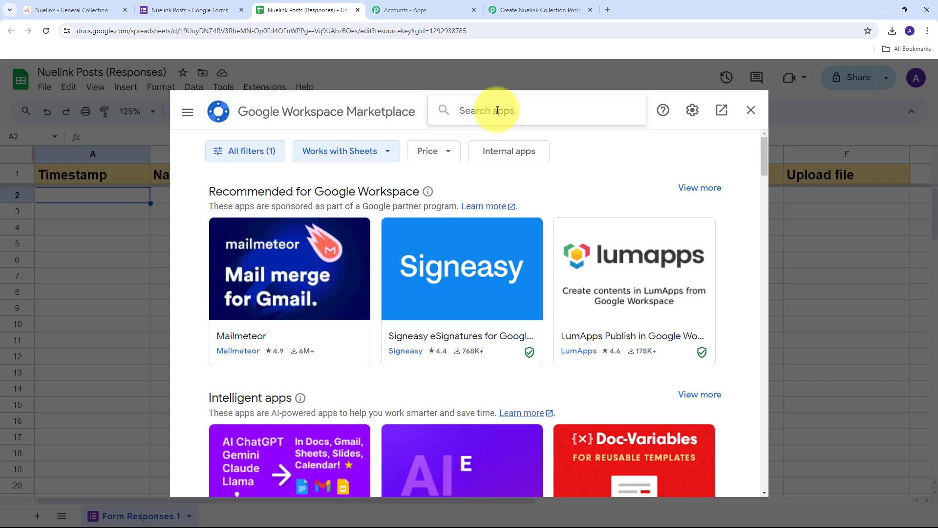
type("Pabbly")
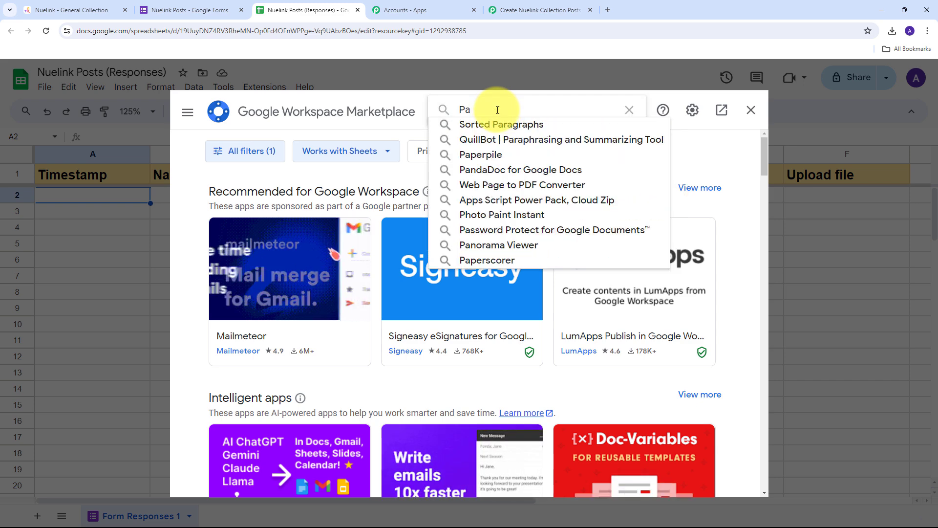
key("Down")
key("Return")
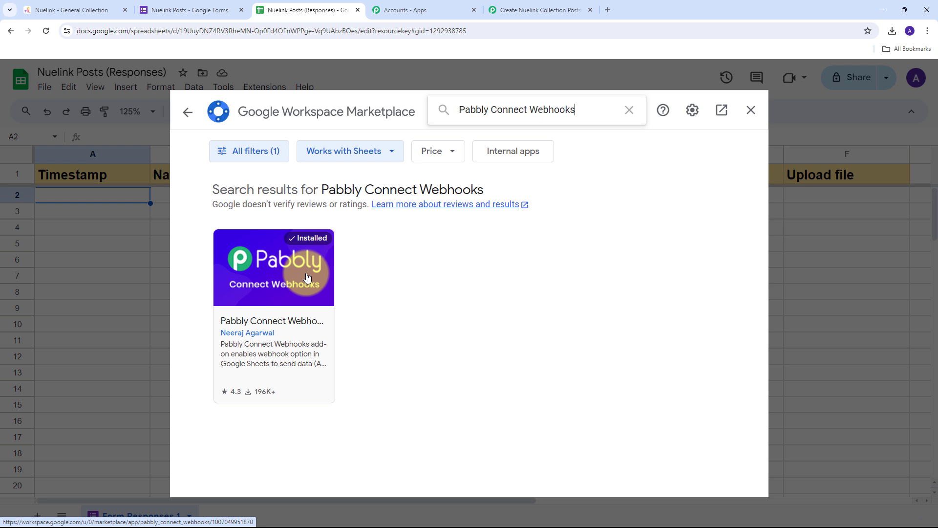
left_click(751, 113)
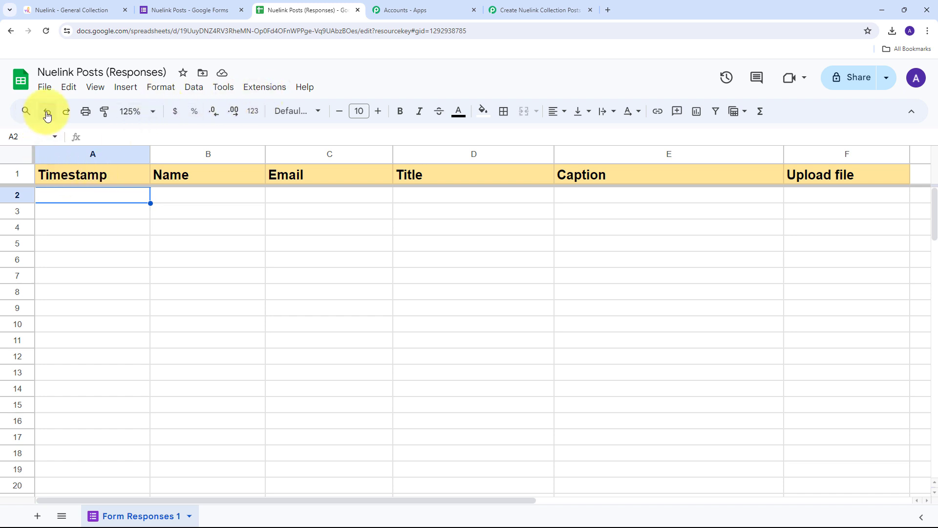
Step: Run Pabbly Connect Webhooks Initial Setup with the copied webhook URL and trigger column F
left_click(46, 32)
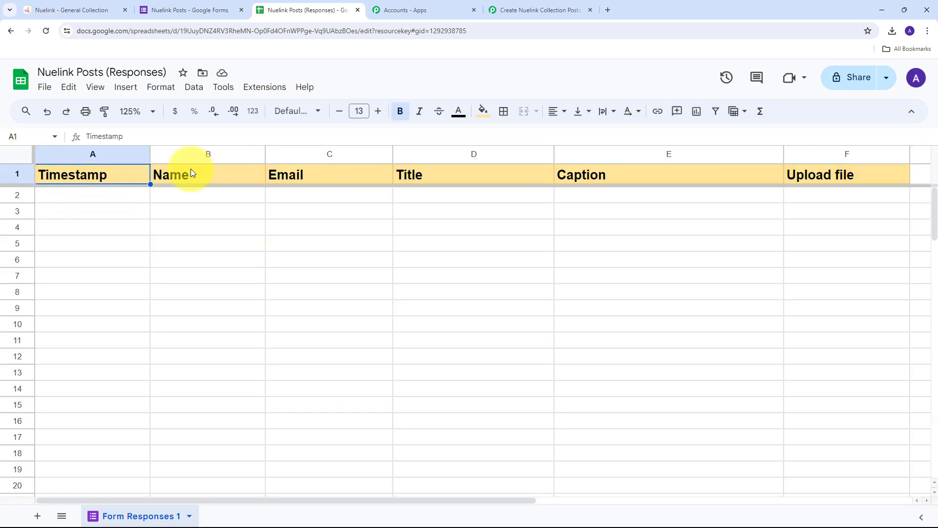
left_click(247, 88)
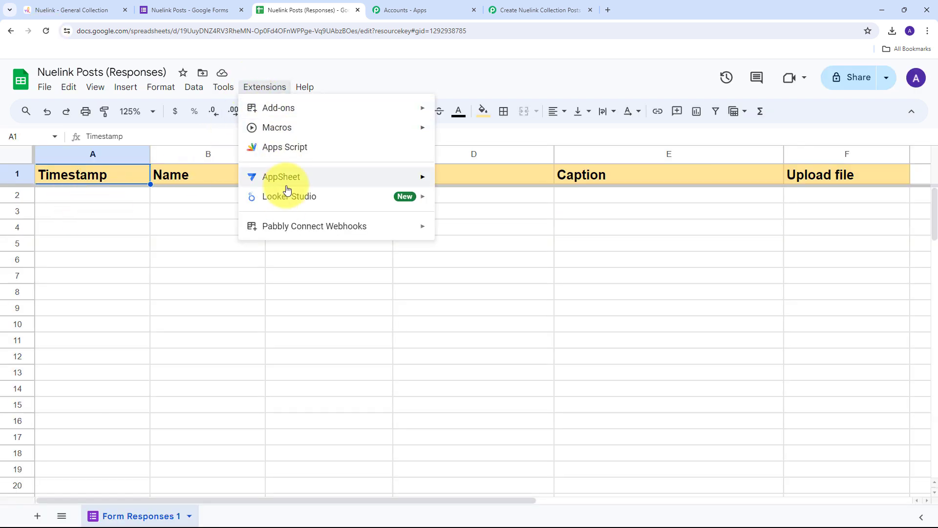
mouse_move(272, 230)
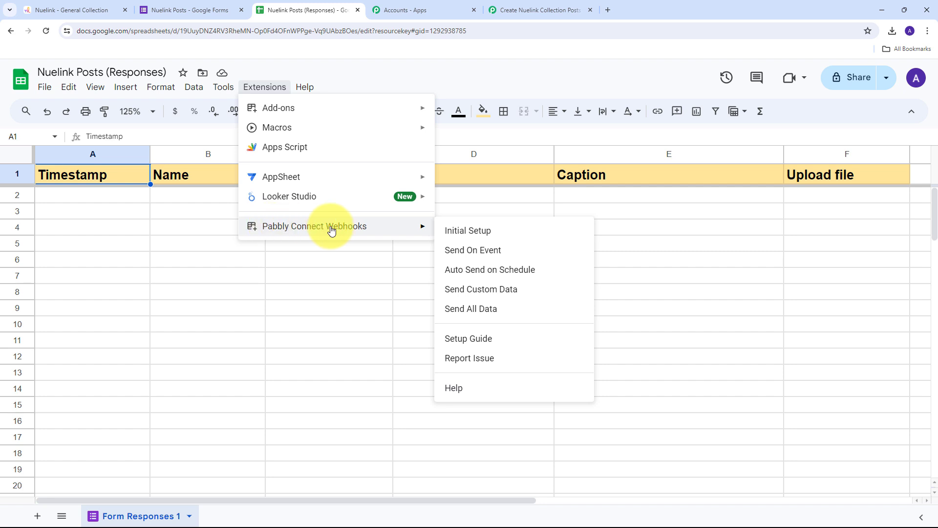
left_click(470, 235)
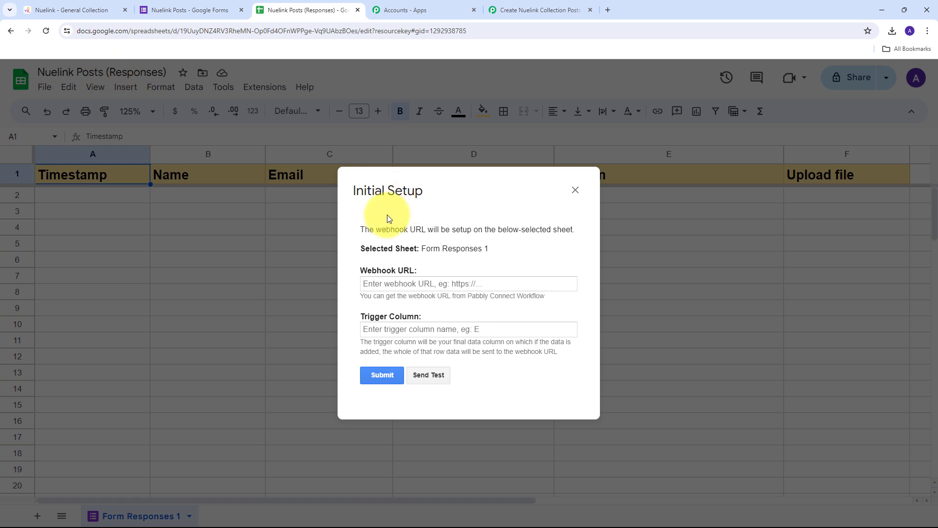
left_click(376, 283)
key("ctrl+v")
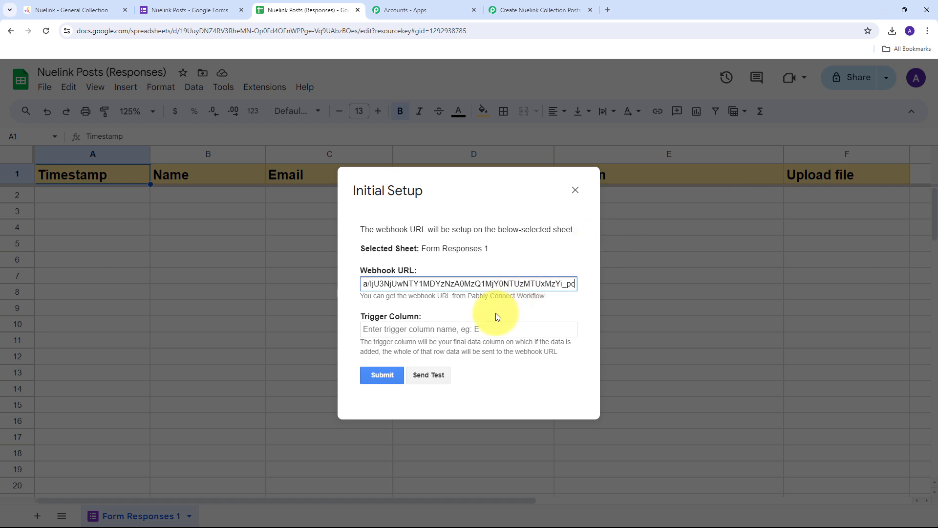
left_click(385, 329)
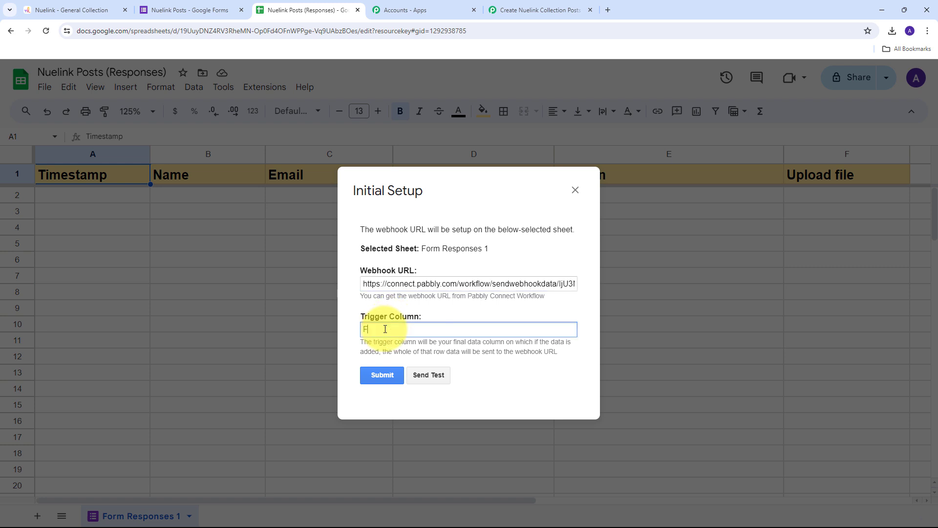
type("F")
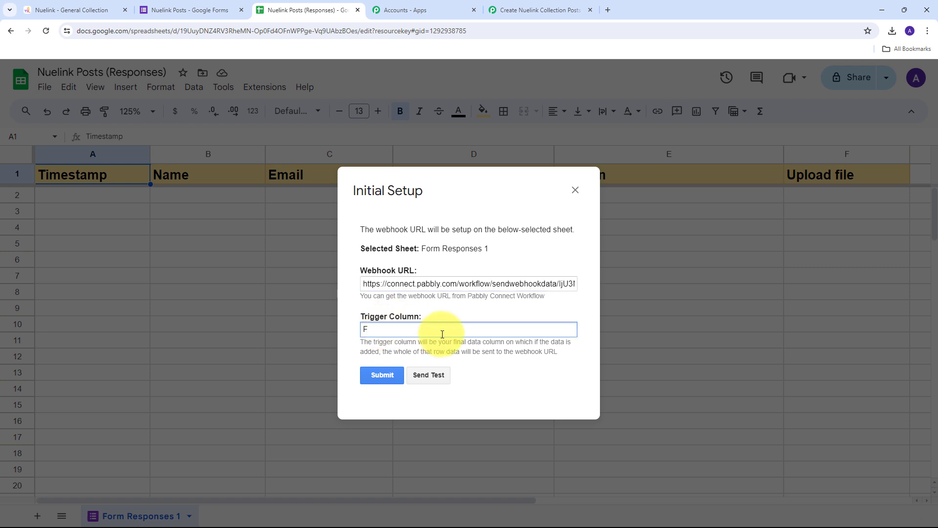
left_click(381, 375)
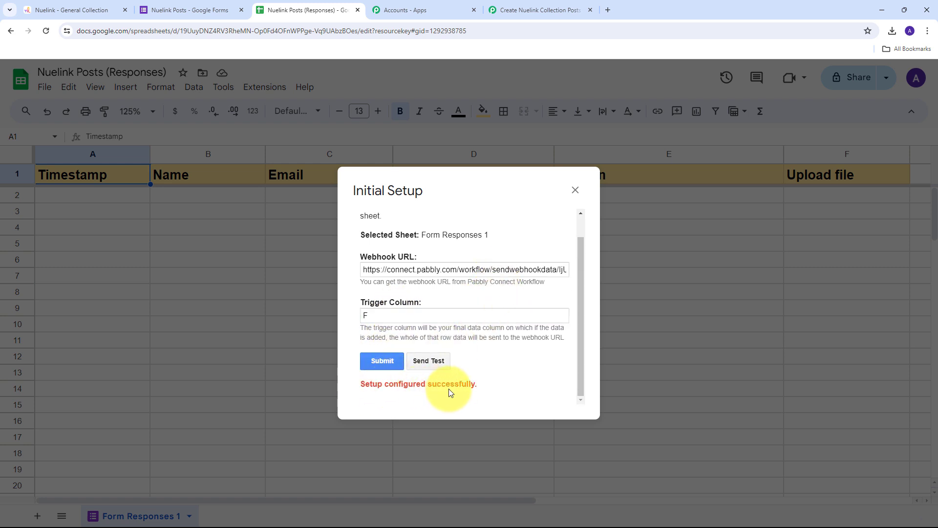
left_click(575, 190)
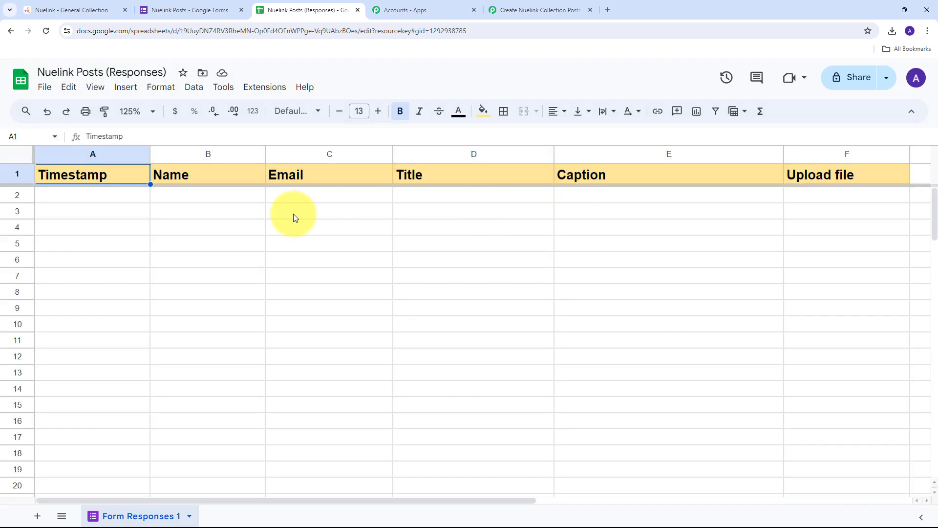
Step: From cell A2, enable Pabbly Connect Webhooks Send On Event so new rows go to the webhook
left_click(90, 198)
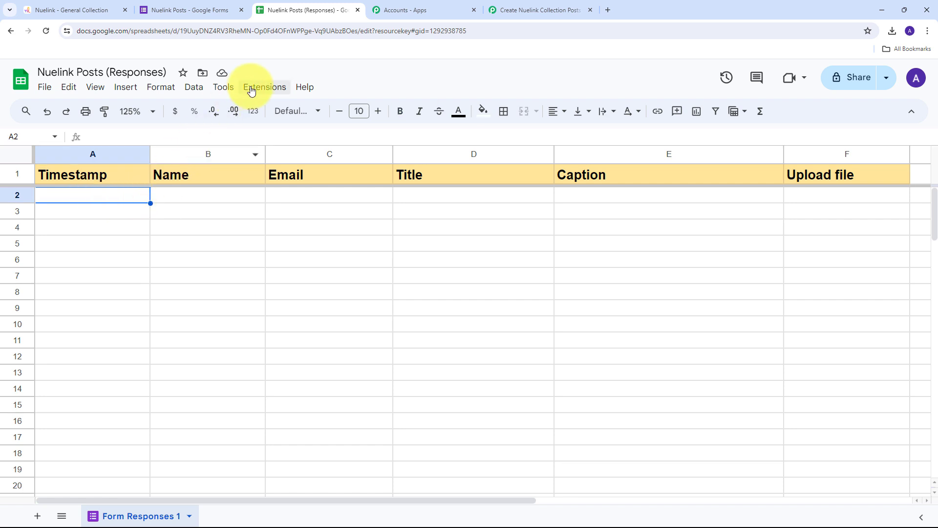
left_click(251, 91)
mouse_move(271, 235)
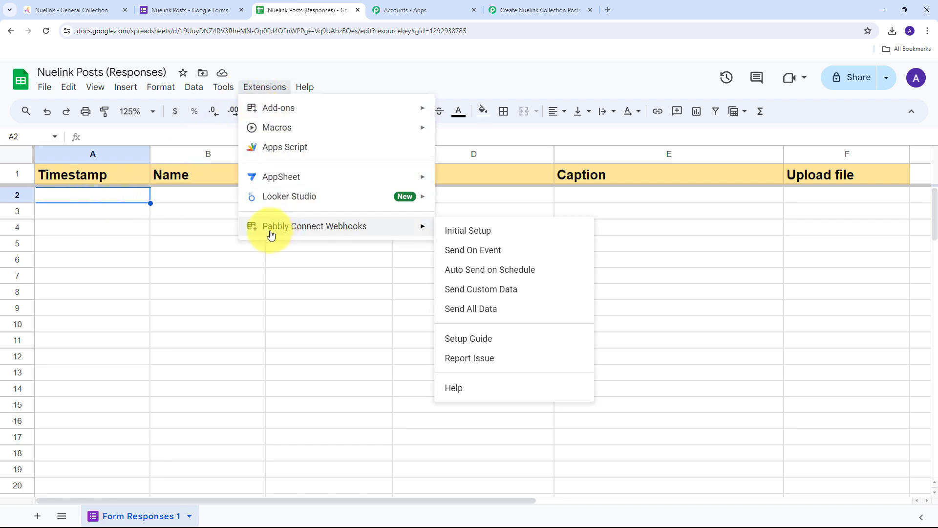
left_click(471, 257)
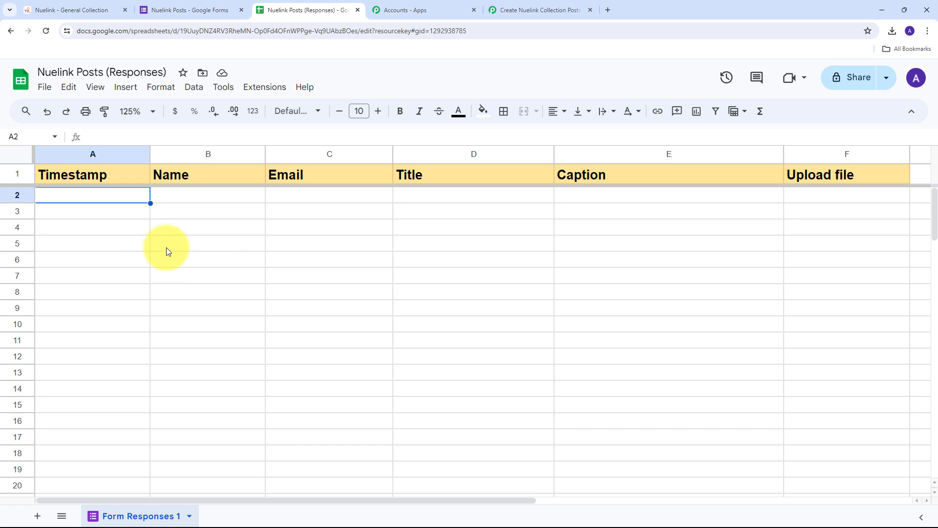
Step: Check the Pabbly workflow is still waiting for a webhook response, then return to the form editor
left_click(513, 10)
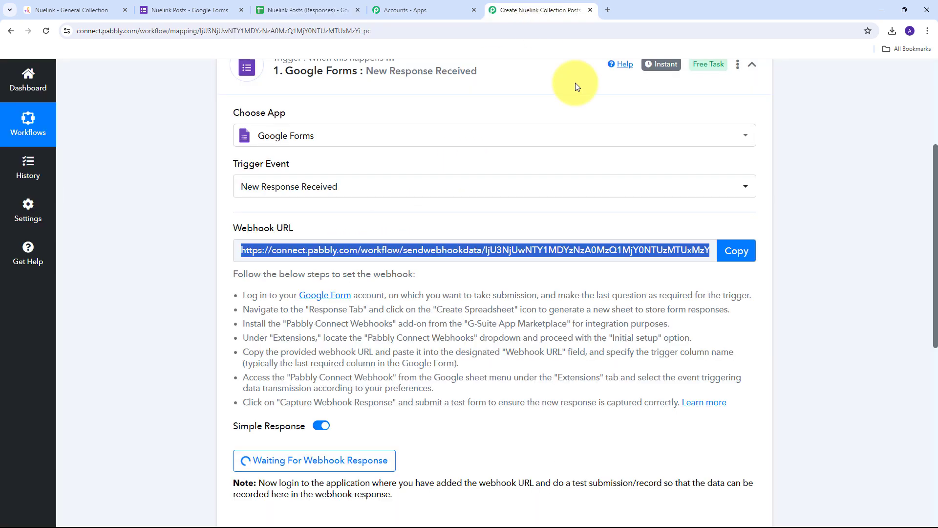
scroll(486, 171, "down", 3)
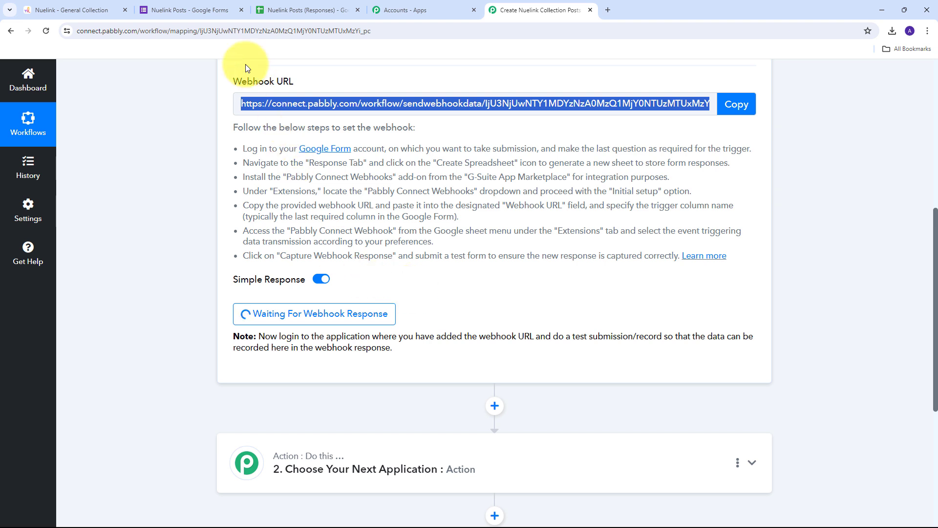
left_click(198, 8)
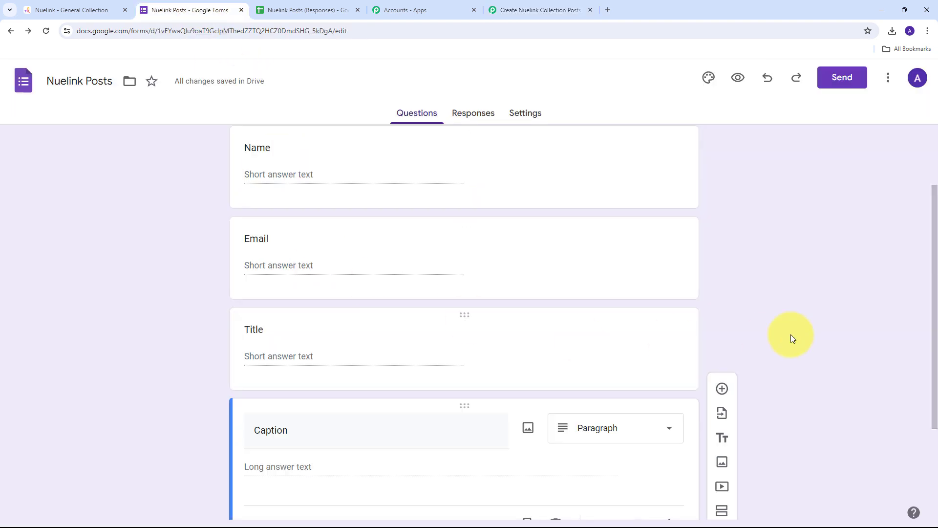
Step: Open the live Nuelink Posts form and enter the respondent's name and e-mail address
left_click(737, 79)
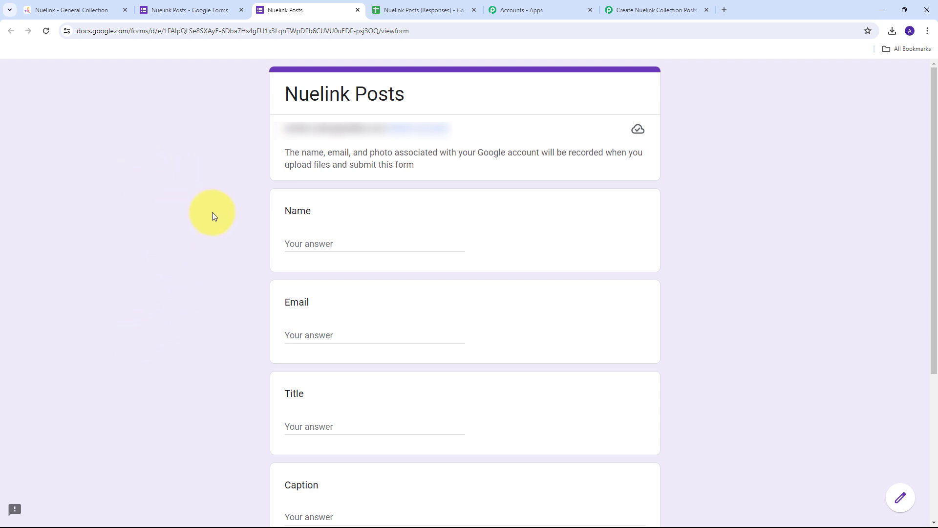
scroll(214, 195, "down", 2)
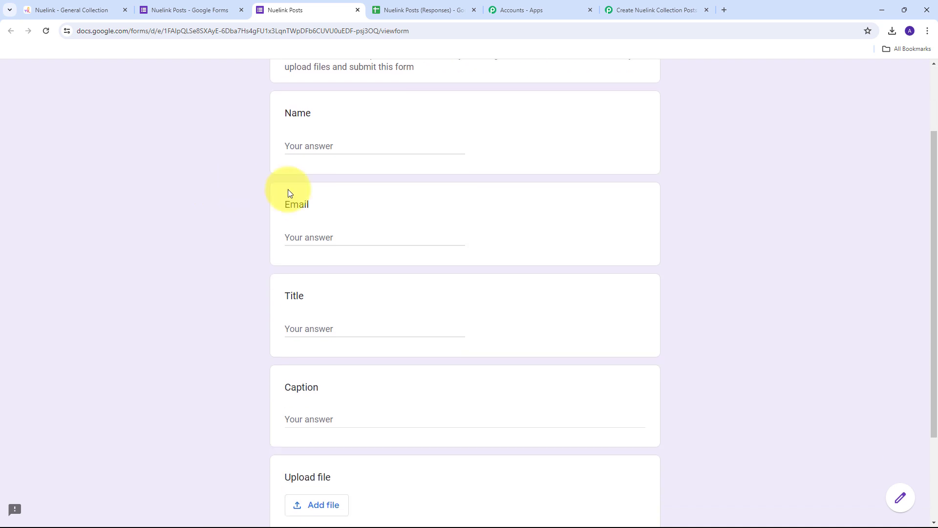
left_click(305, 141)
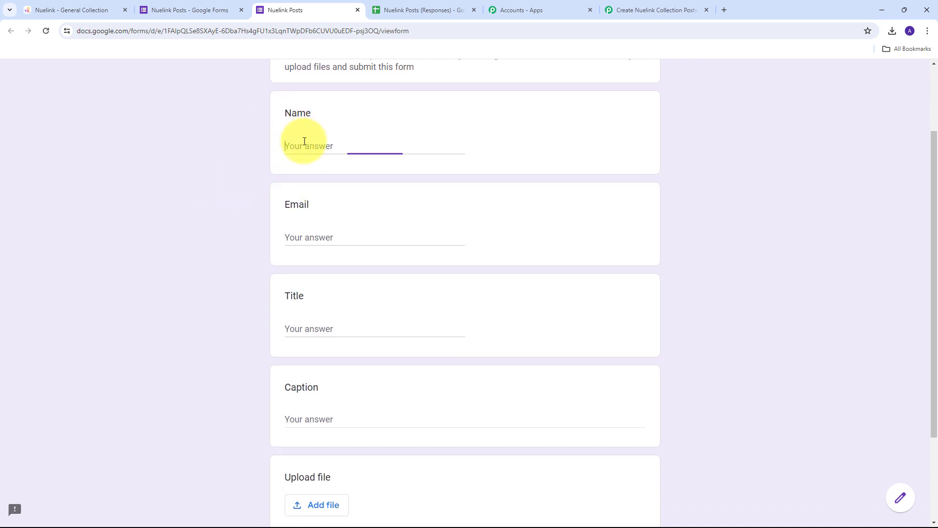
type("Demo User")
key("Tab")
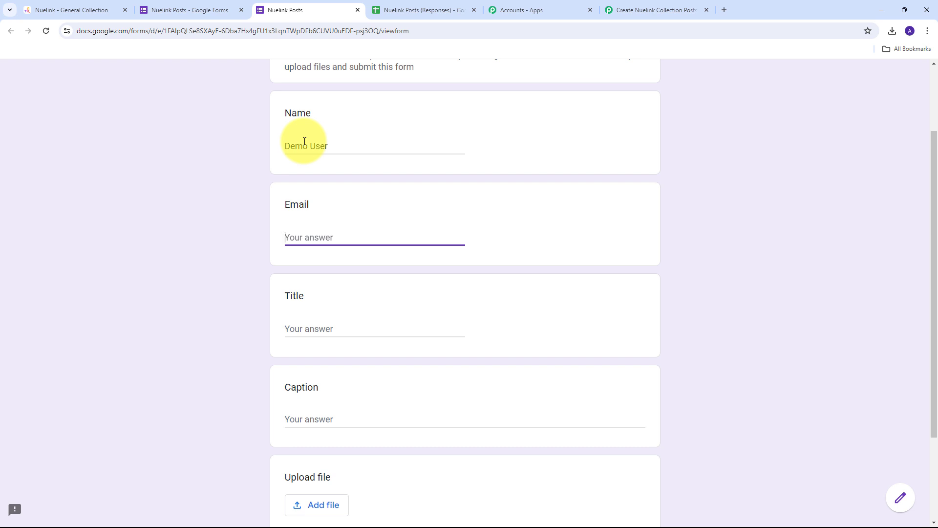
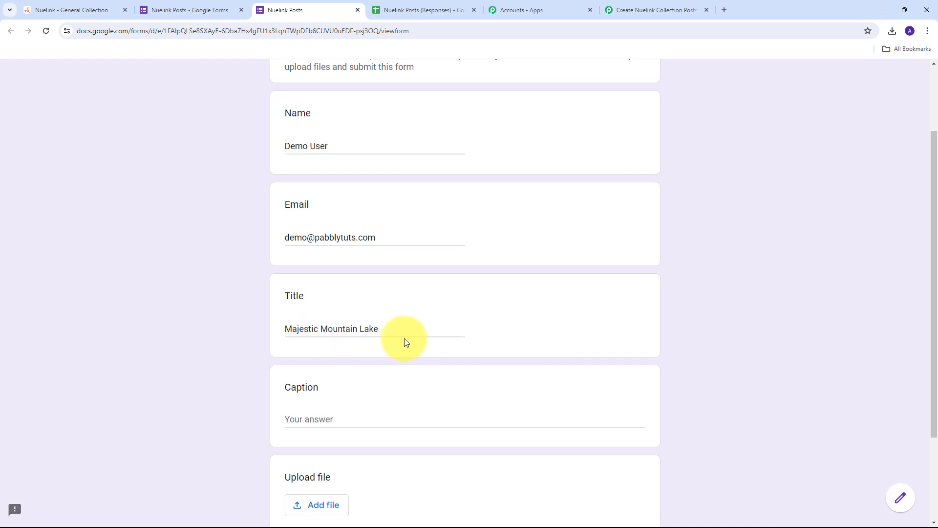
Step: Paste the prepared hashtagged caption into the Caption answer
scroll(453, 280, "down", 2)
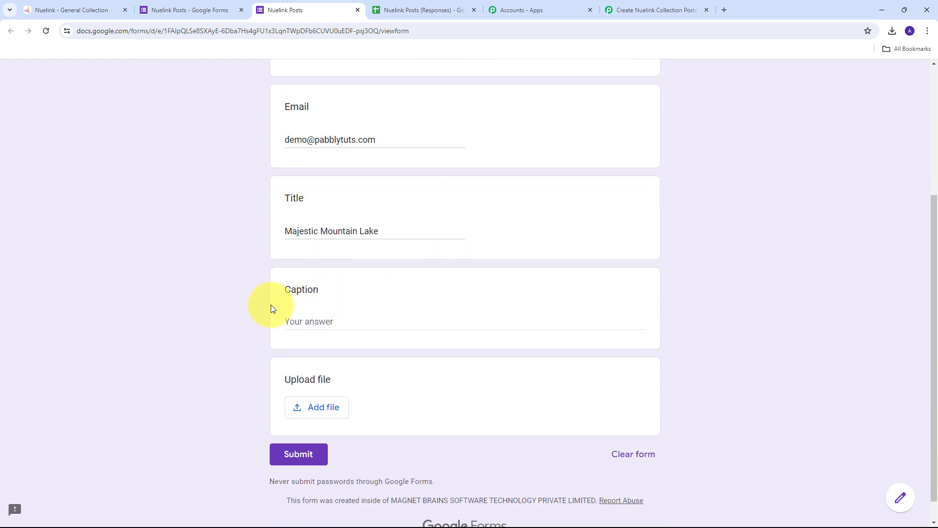
left_click(303, 321)
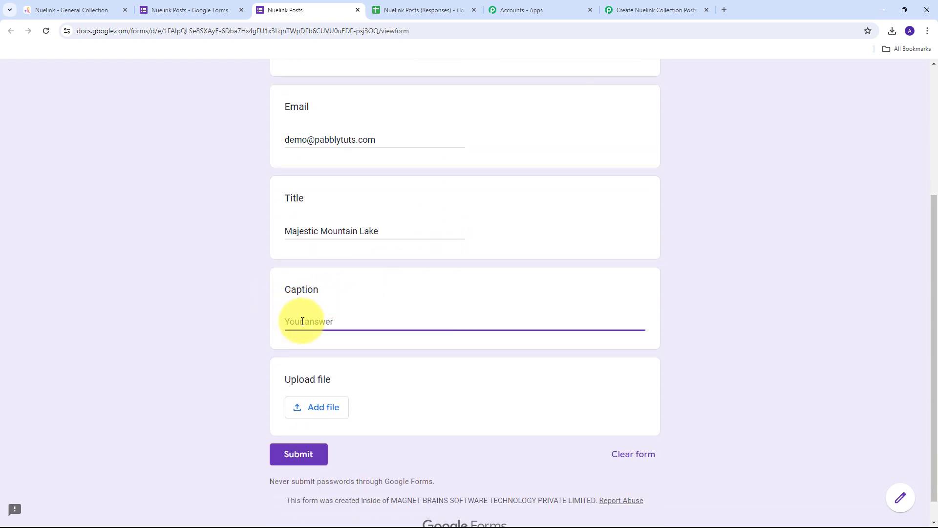
type("Immerse yourself in the serene beauty of this mountain lake, where the crystal-clear waters mirror the surrounding peaks and lush greenery. A perfect escape into nature's tranquility. 🌲 🏞 #NatureEscape #MountainLake #PeacefulMoments")
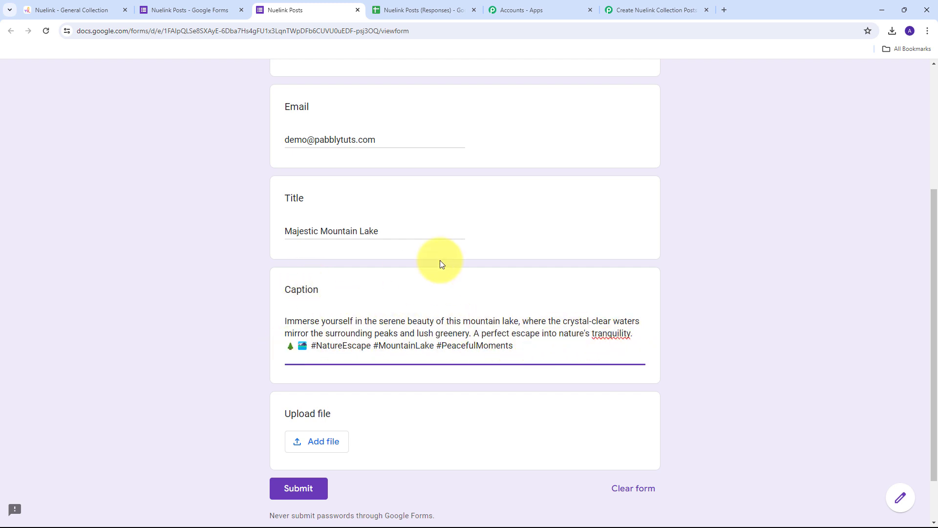
scroll(241, 256, "down", 2)
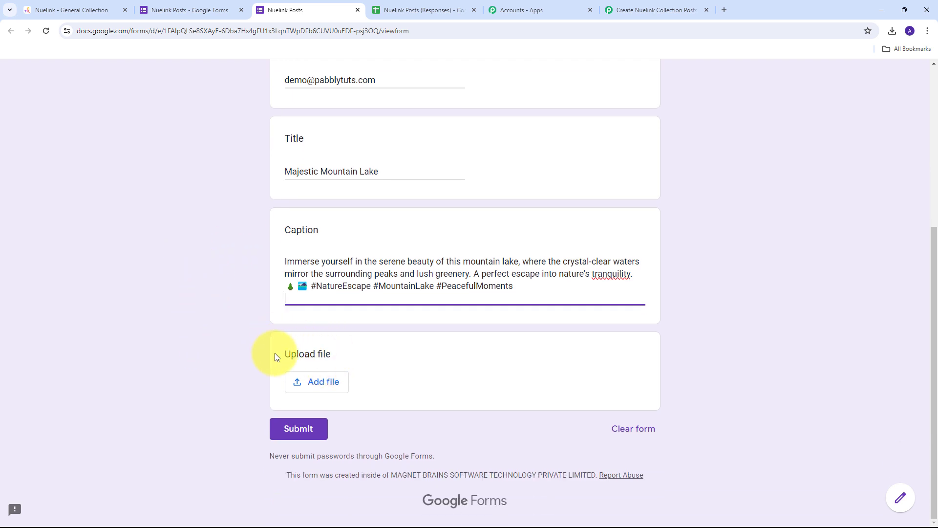
left_click(313, 385)
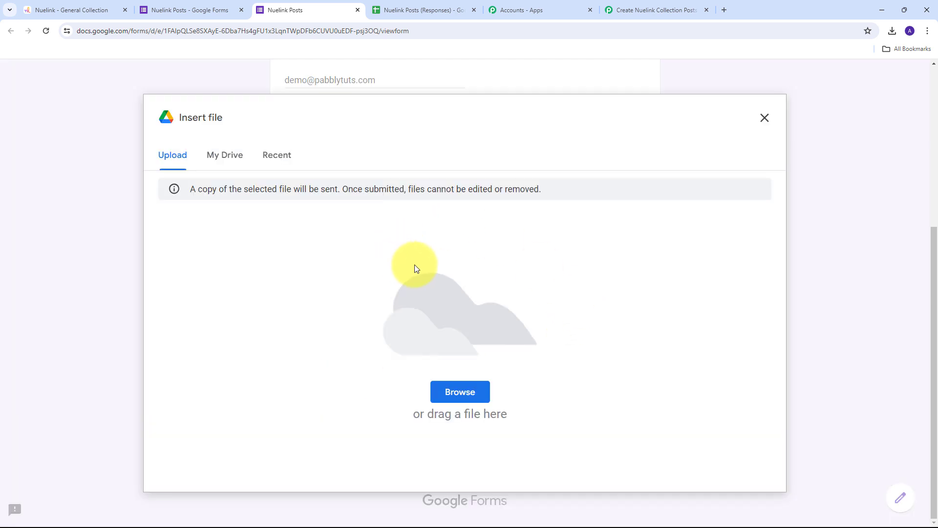
left_click(457, 389)
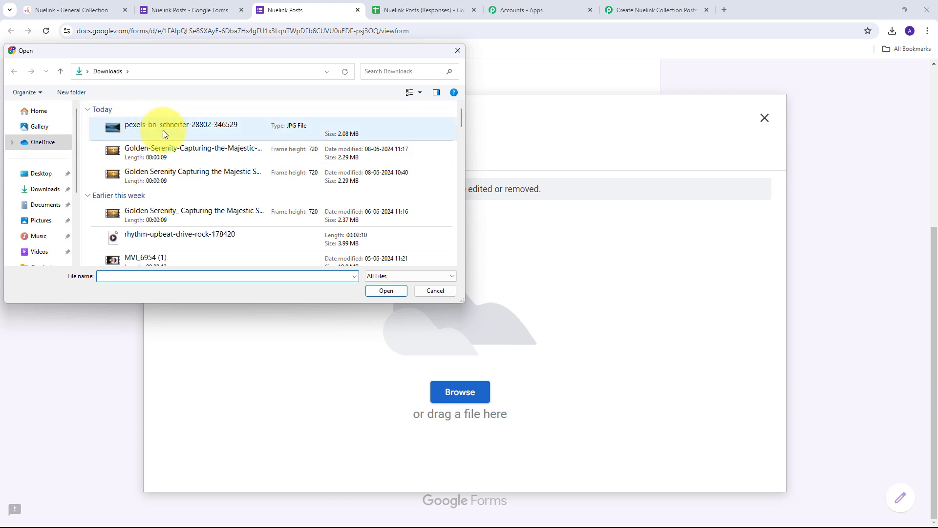
double_click(162, 130)
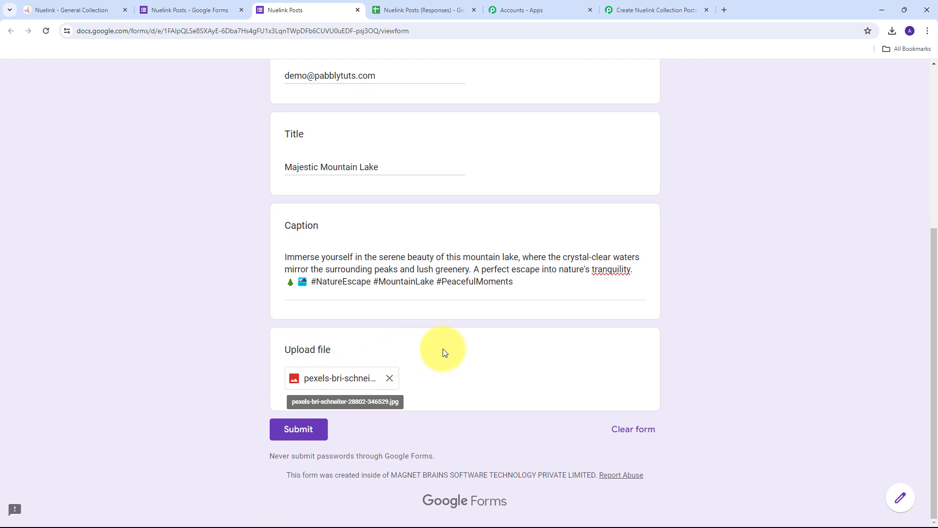
left_click(300, 429)
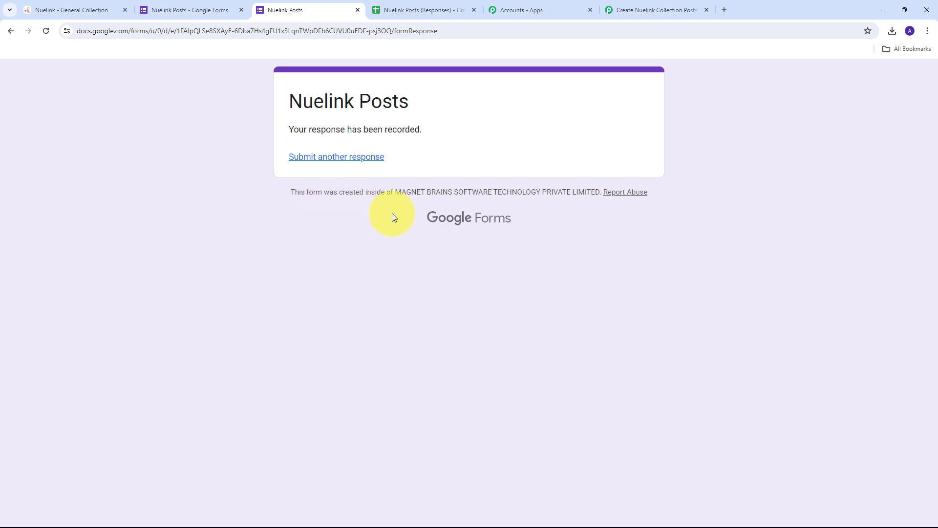
left_click(638, 5)
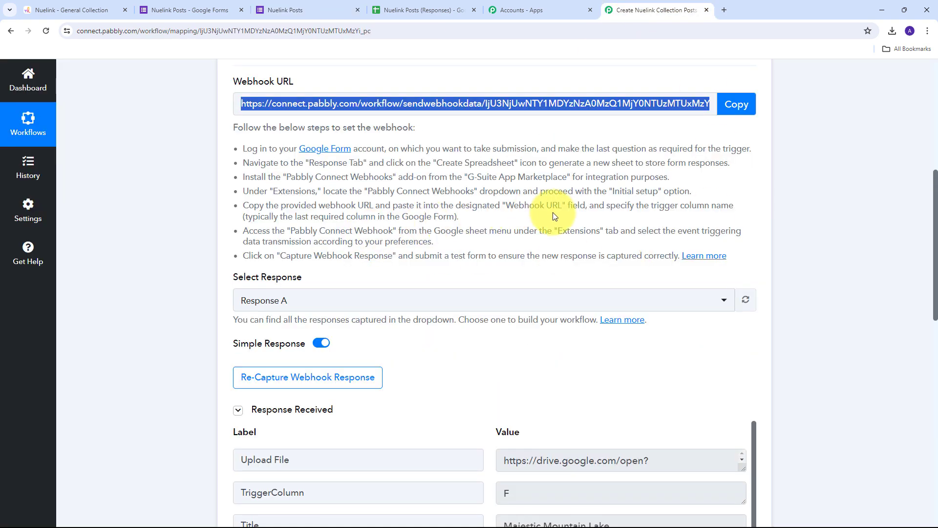
scroll(798, 204, "down", 5)
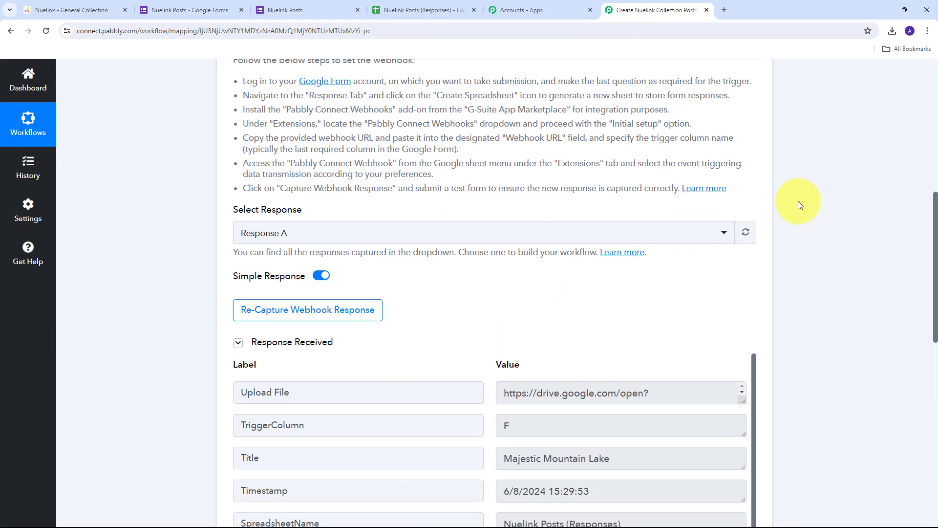
scroll(799, 201, "down", 1)
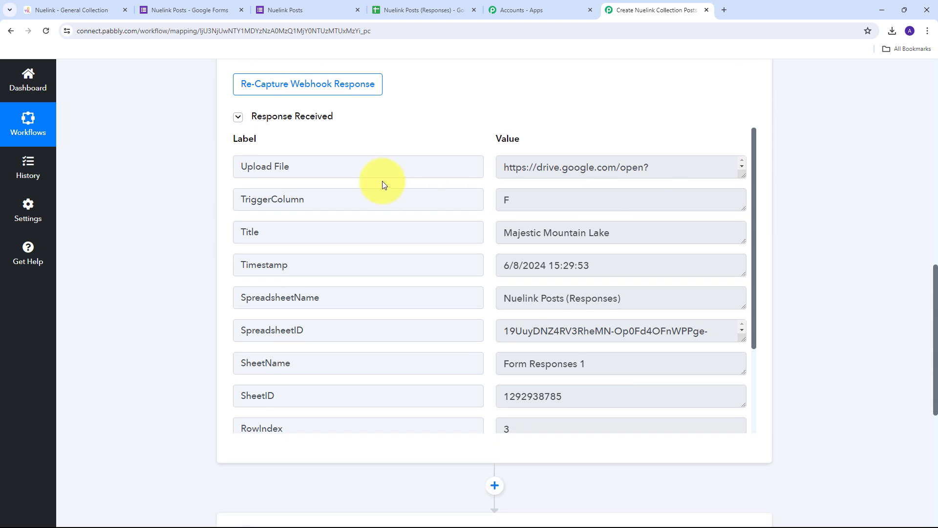
left_click(743, 177)
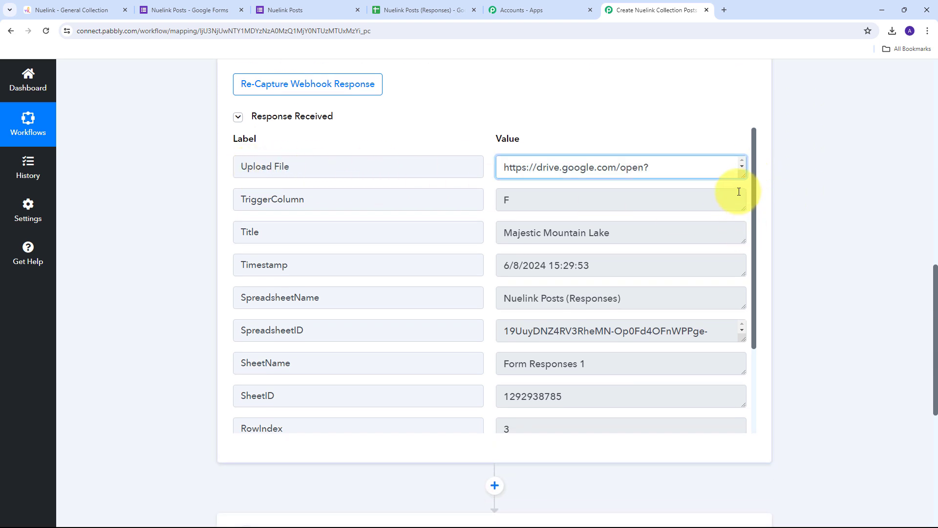
left_click_drag(737, 193, 469, 161)
scroll(464, 192, "down", 2)
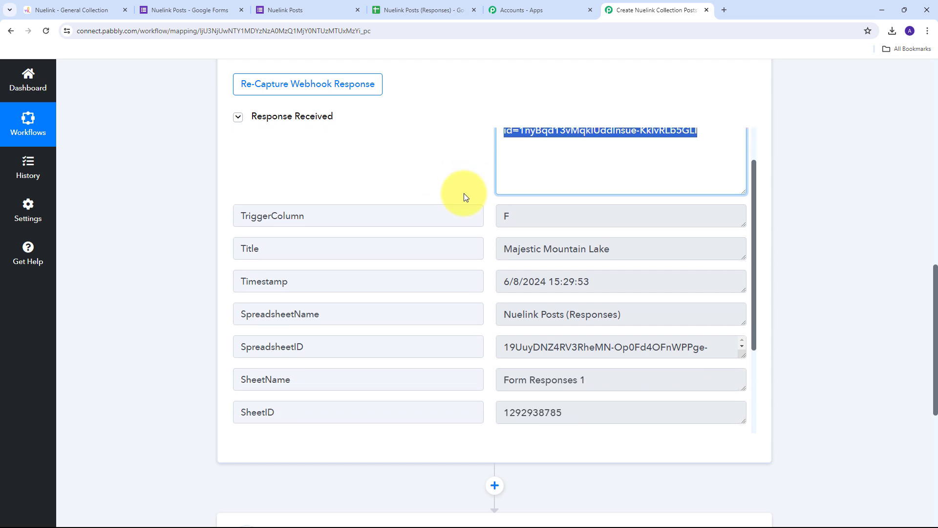
left_click(661, 203)
mouse_move(661, 203)
left_mouse_down()
mouse_move(457, 210)
mouse_move(605, 203)
mouse_move(659, 212)
left_mouse_up()
scroll(657, 234, "down", 2)
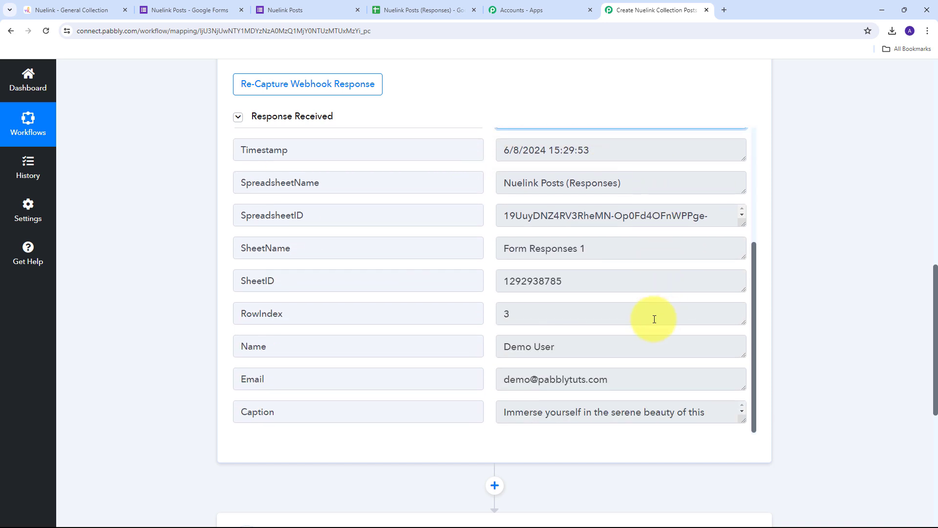
scroll(606, 418, "down", 2)
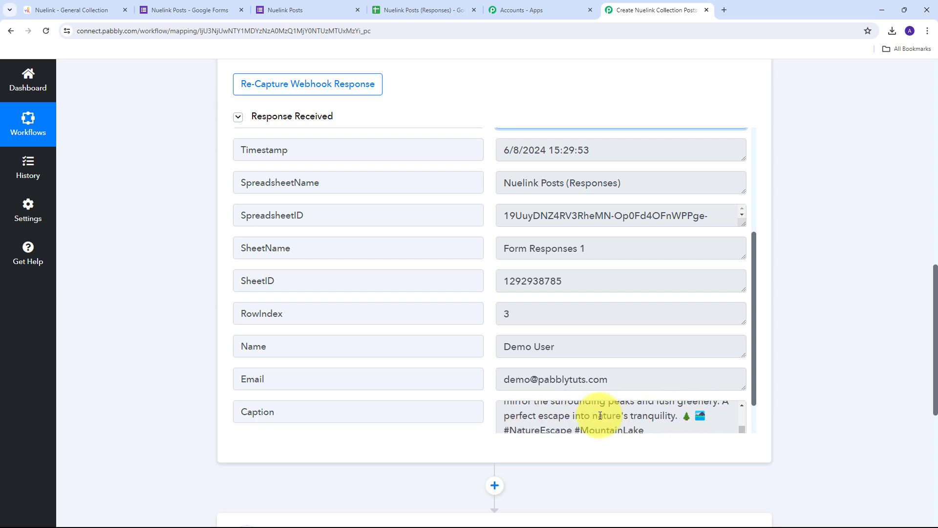
scroll(601, 418, "up", 2)
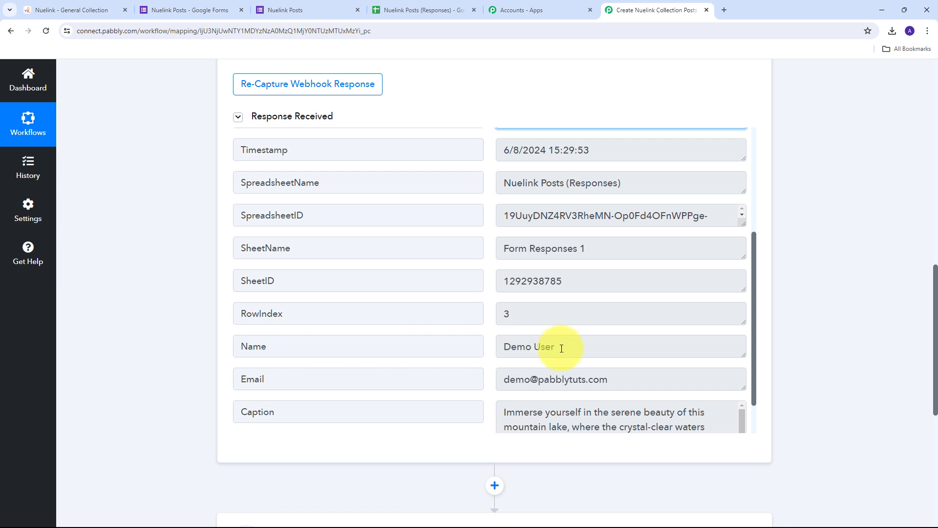
left_click_drag(559, 345, 473, 358)
left_click_drag(606, 382, 496, 385)
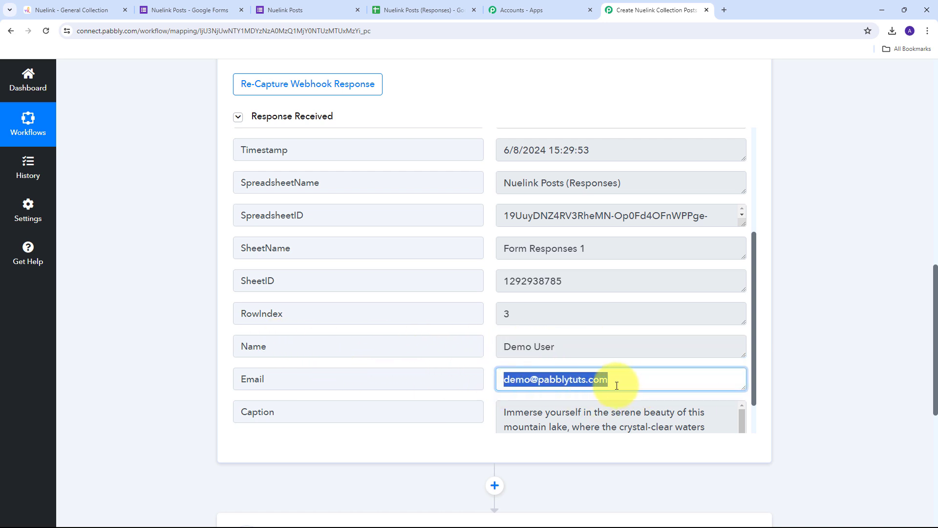
scroll(450, 200, "up", 5)
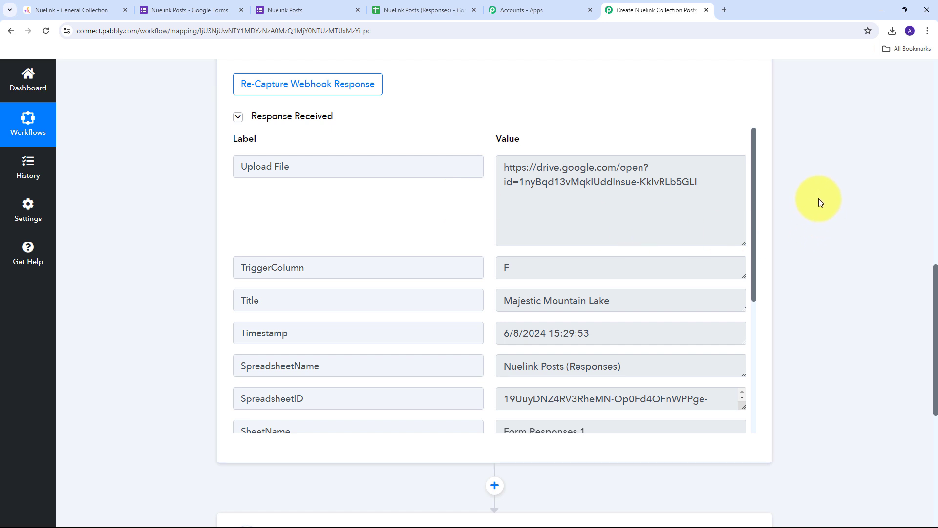
scroll(816, 185, "down", 4)
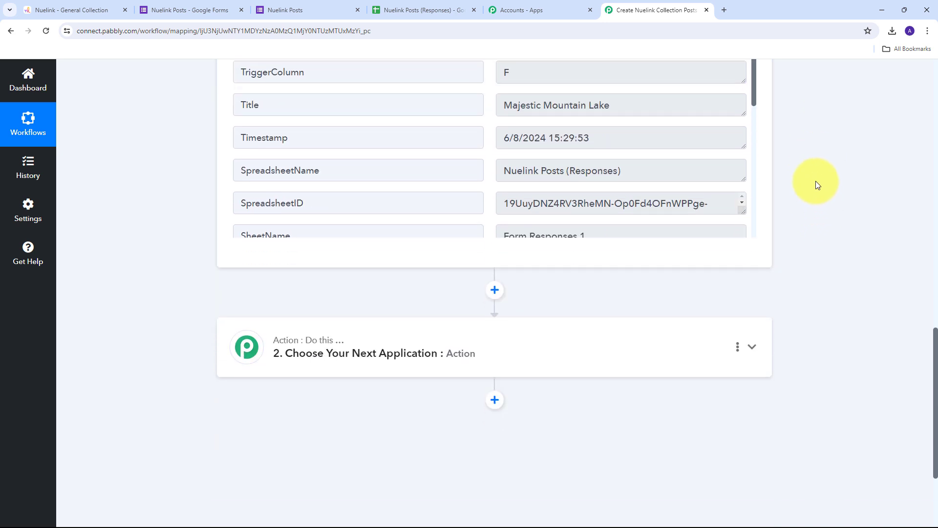
scroll(211, 296, "down", 1)
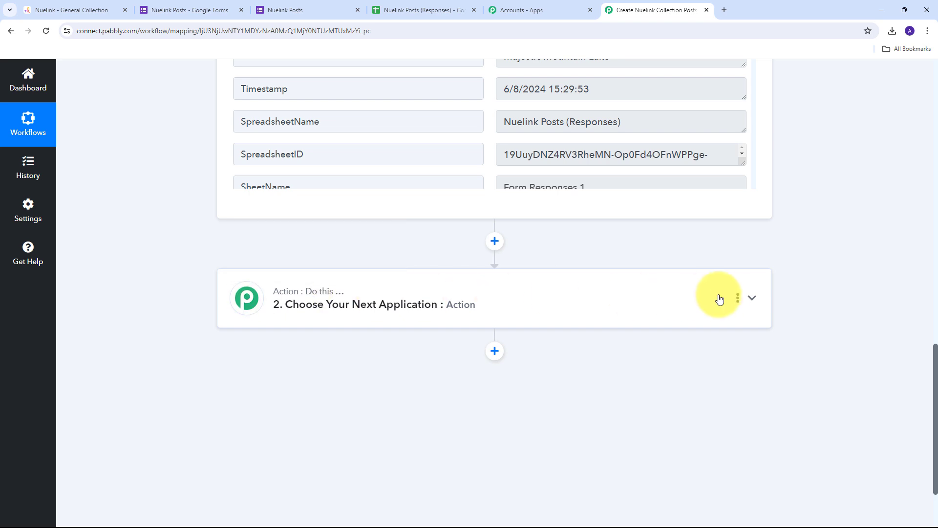
Step: Set the action to Nuelink's Add Post to Collection and add a new connection named Nuelink #4
left_click(672, 306)
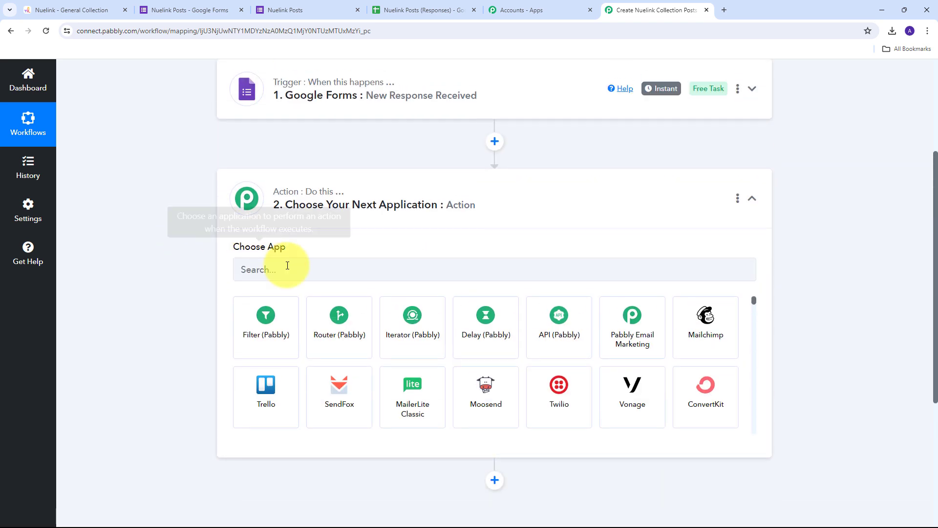
left_click(287, 266)
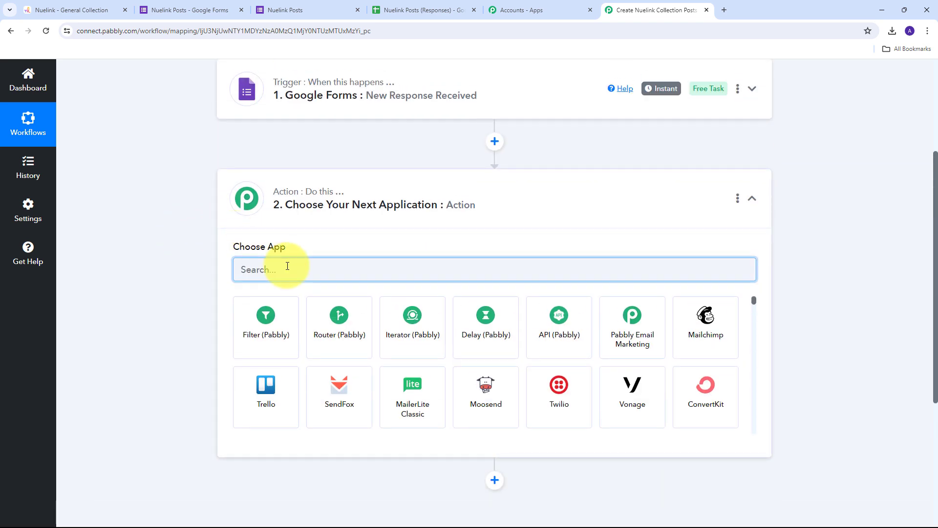
type("Nuelink")
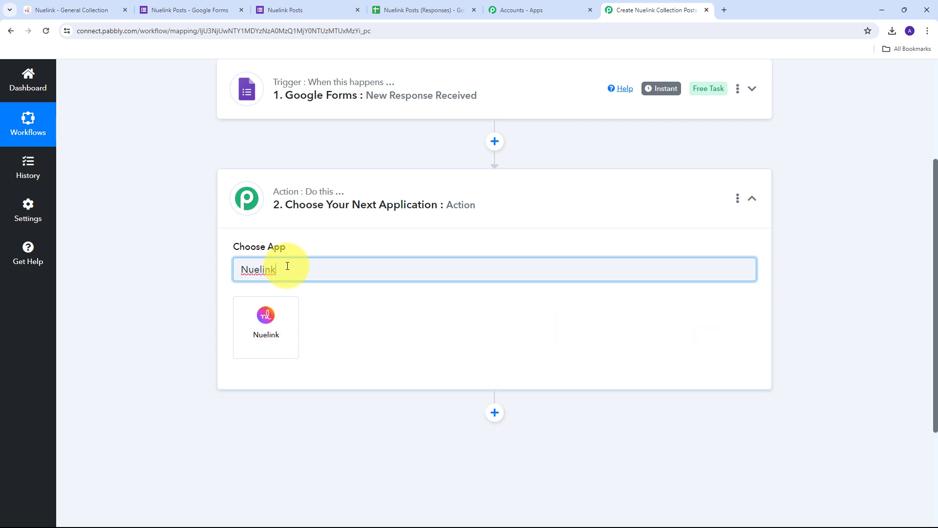
left_click(264, 335)
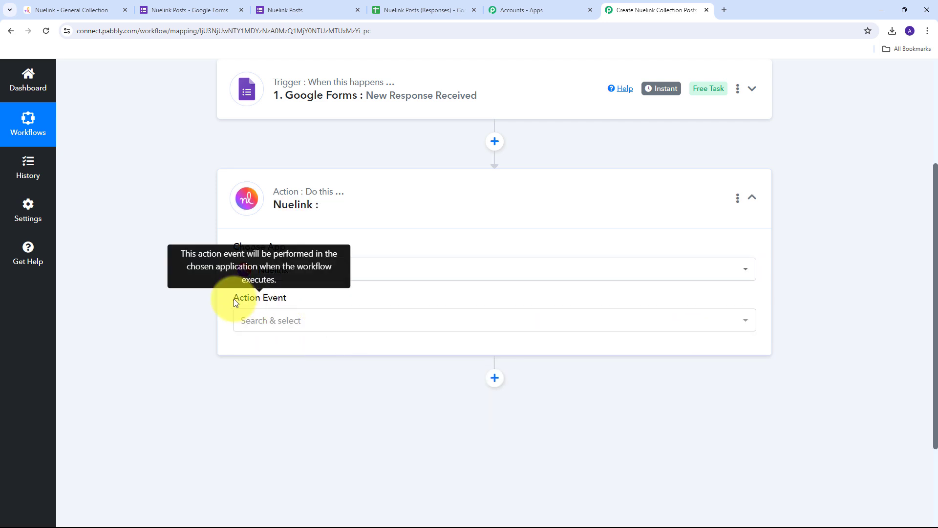
left_click(423, 325)
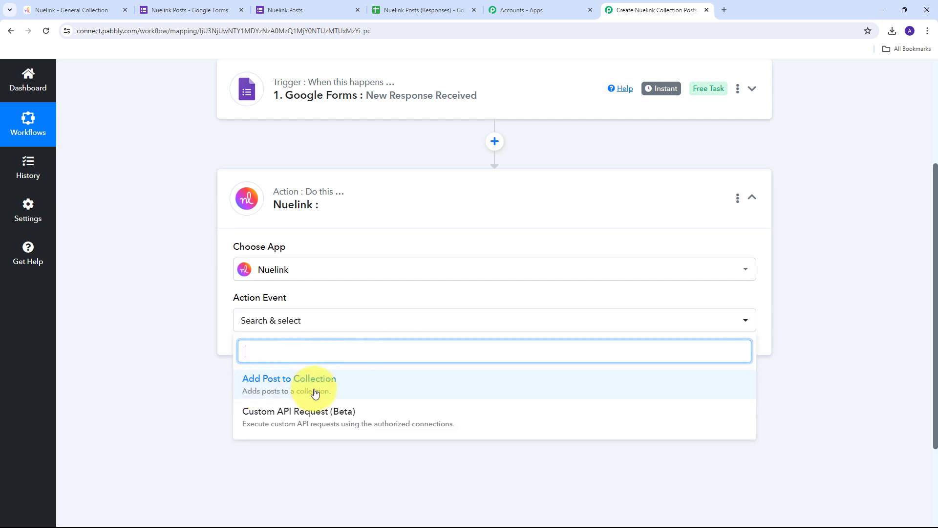
left_click(280, 391)
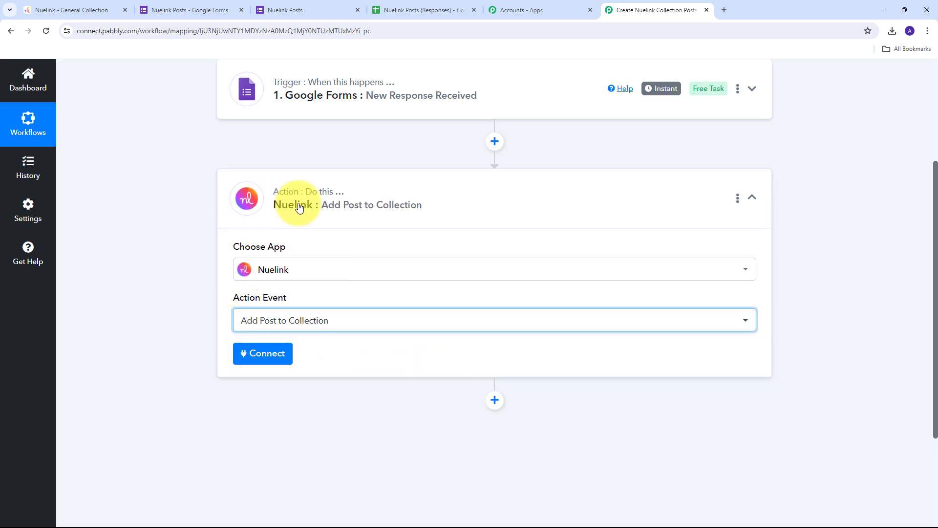
left_click(253, 360)
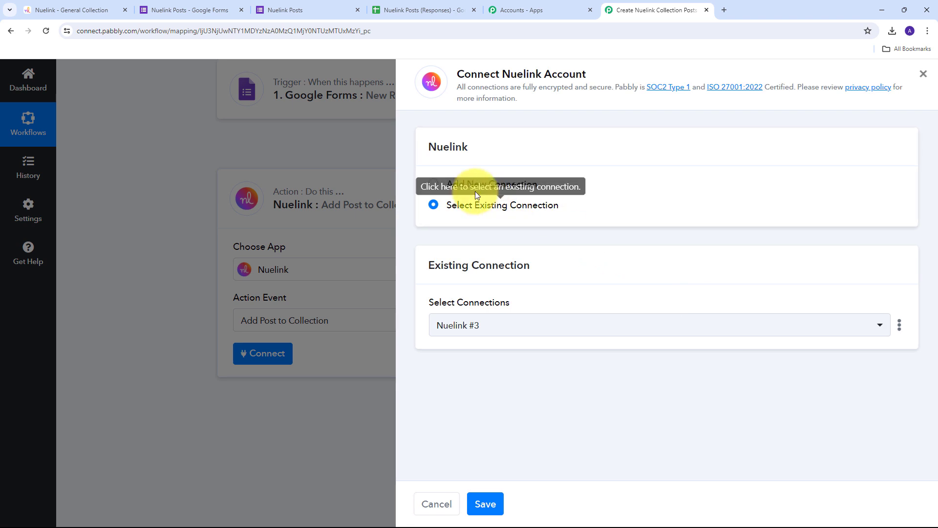
left_click(468, 184)
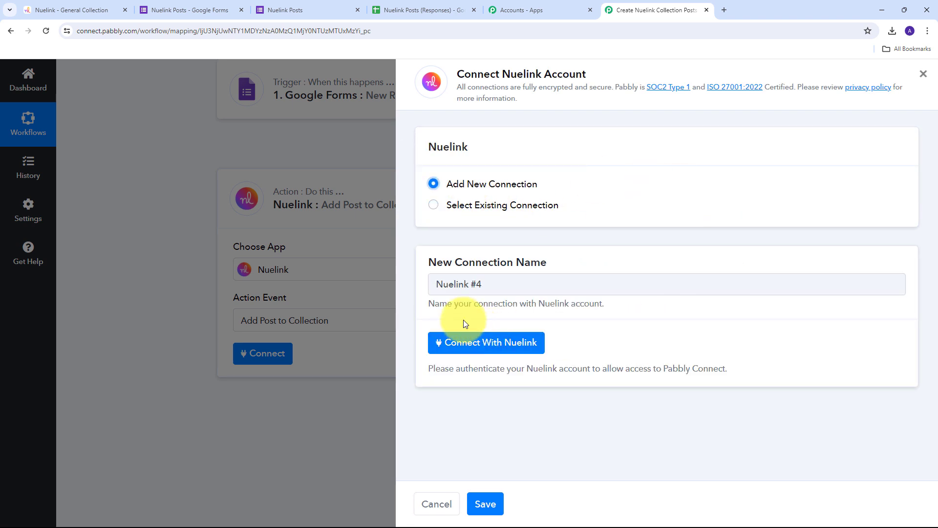
Step: Authorize the Nuelink account with the brand selected and access granted to its General collection
left_click(496, 347)
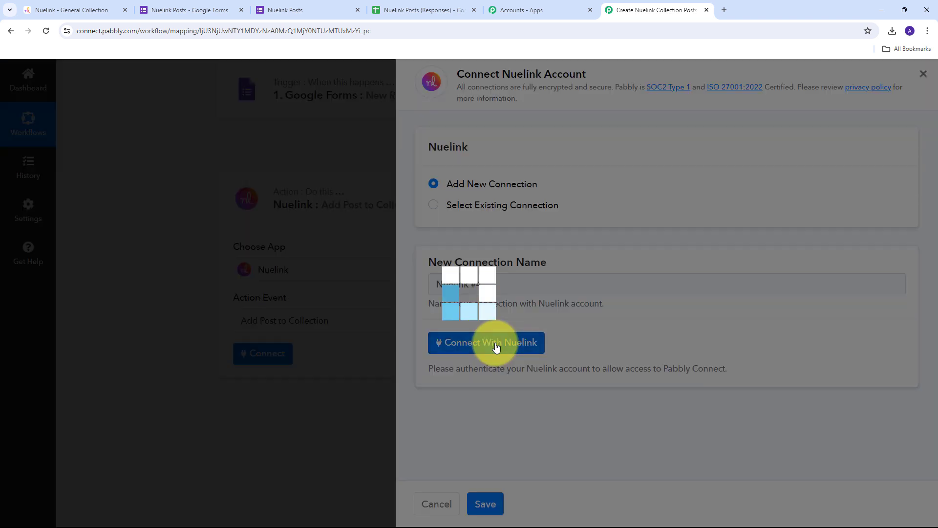
scroll(268, 130, "down", 4)
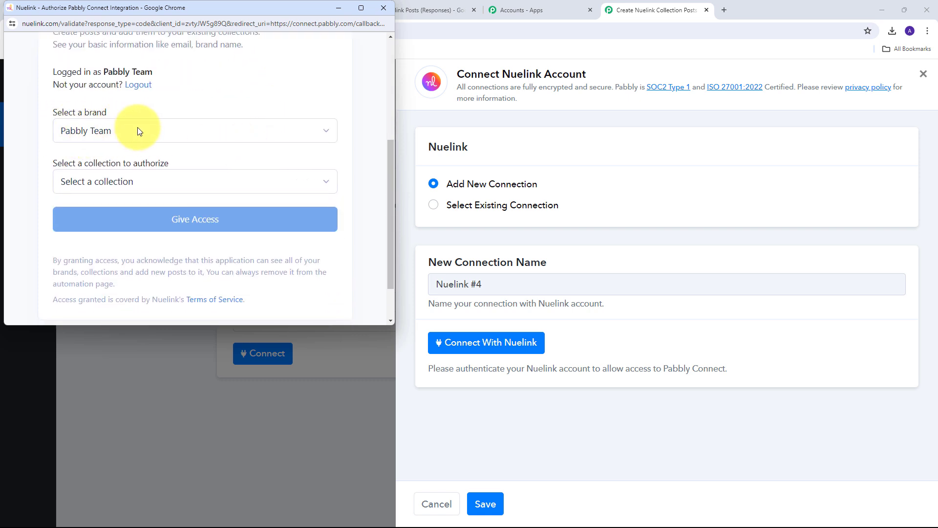
left_click(130, 133)
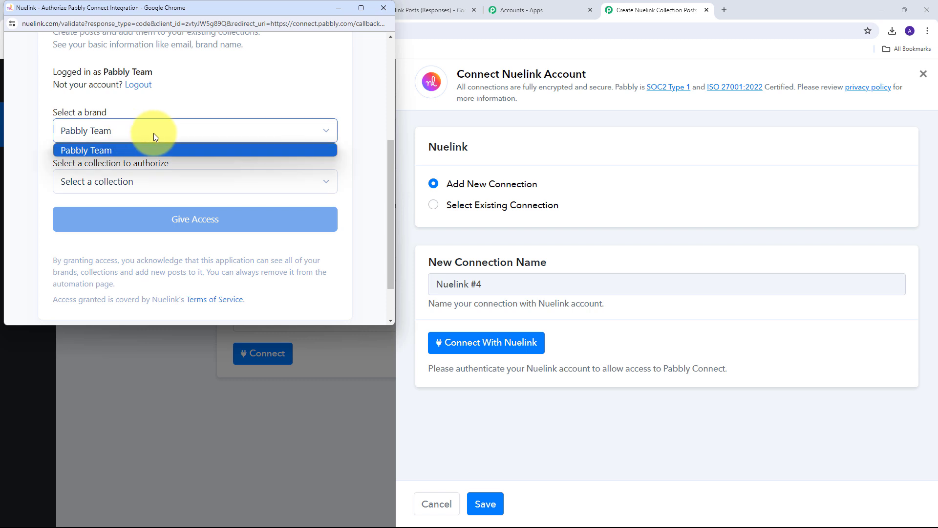
left_click(192, 134)
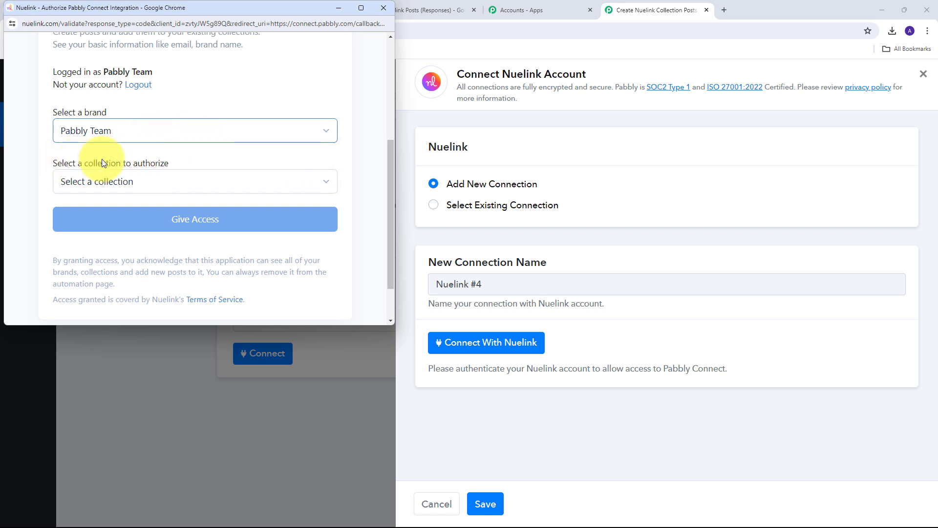
left_click(199, 178)
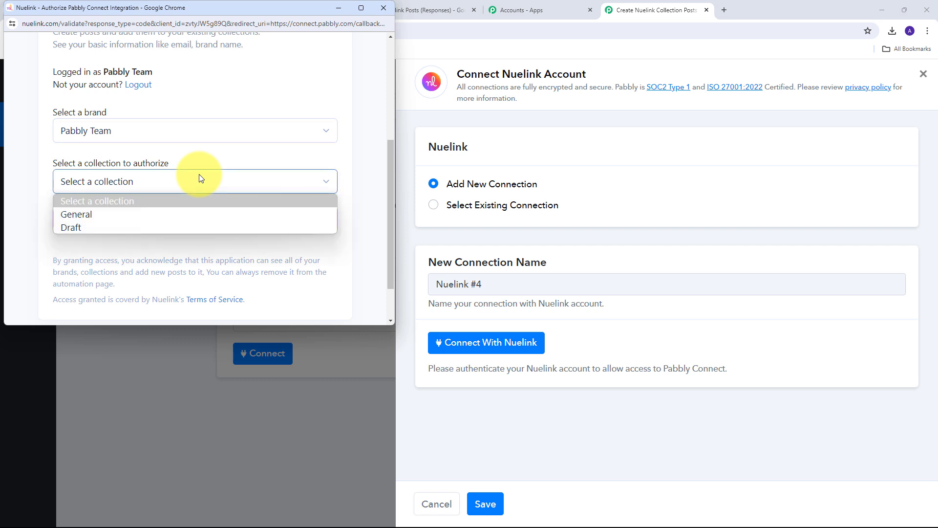
left_click(84, 214)
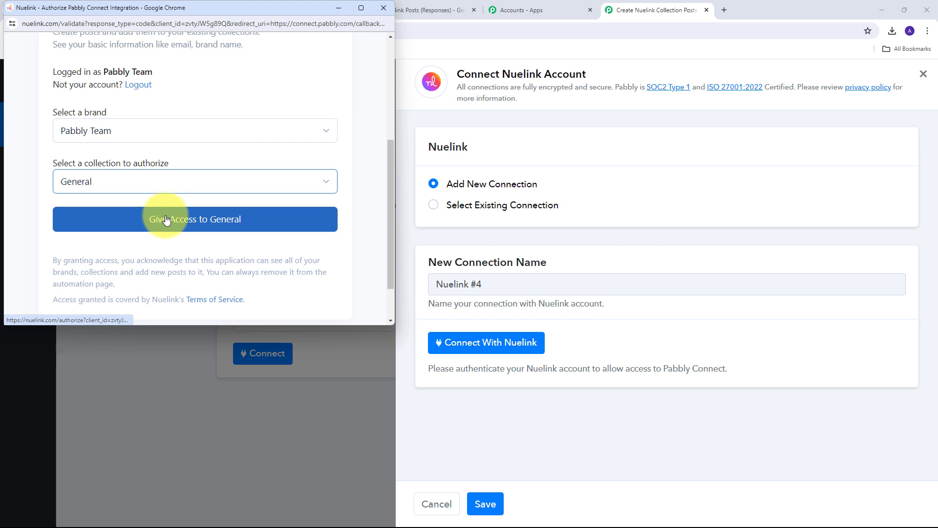
left_click(182, 219)
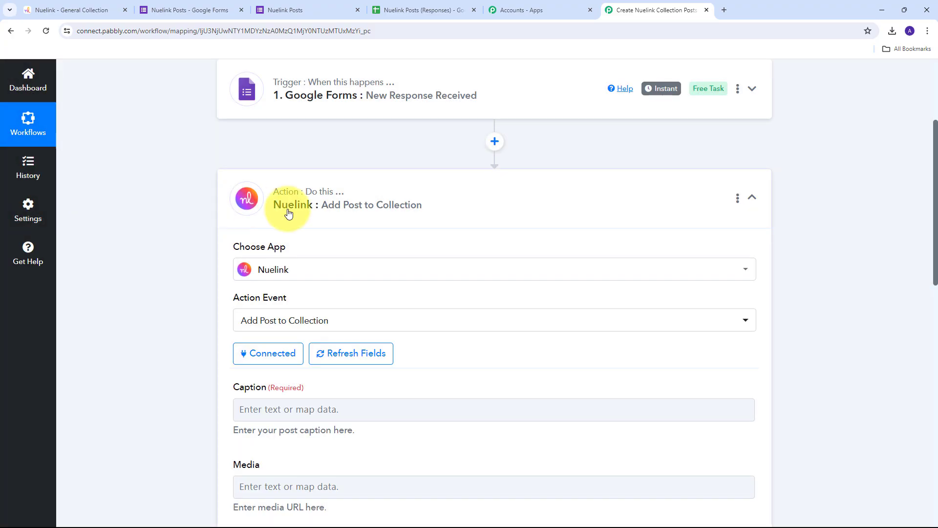
Step: Review the connected step's Caption, Media, Alt Text and Title fields, then click into Caption
scroll(384, 194, "down", 3)
scroll(383, 194, "up", 2)
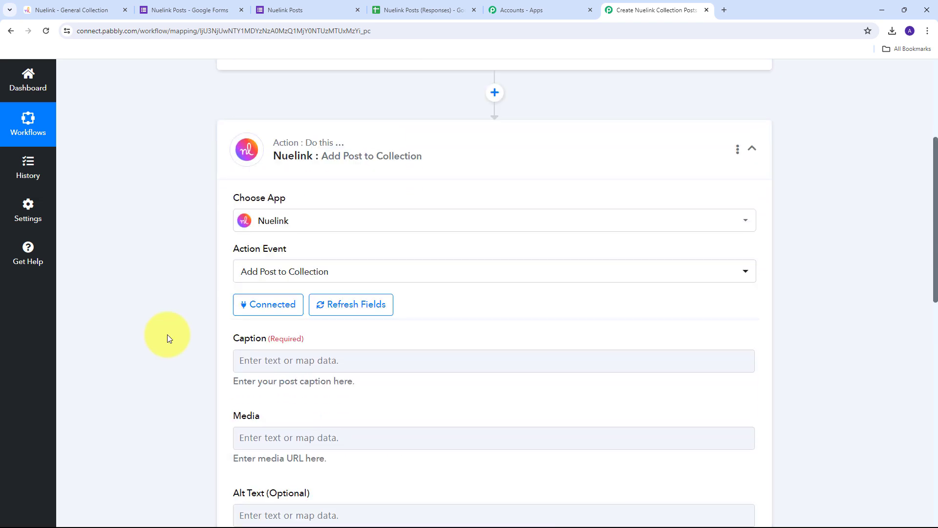
scroll(202, 253, "down", 4)
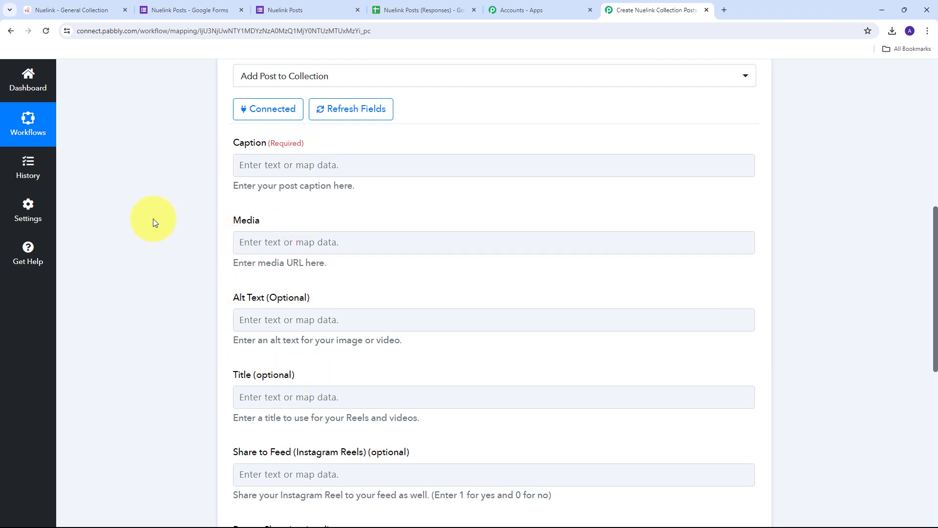
scroll(164, 220, "up", 3)
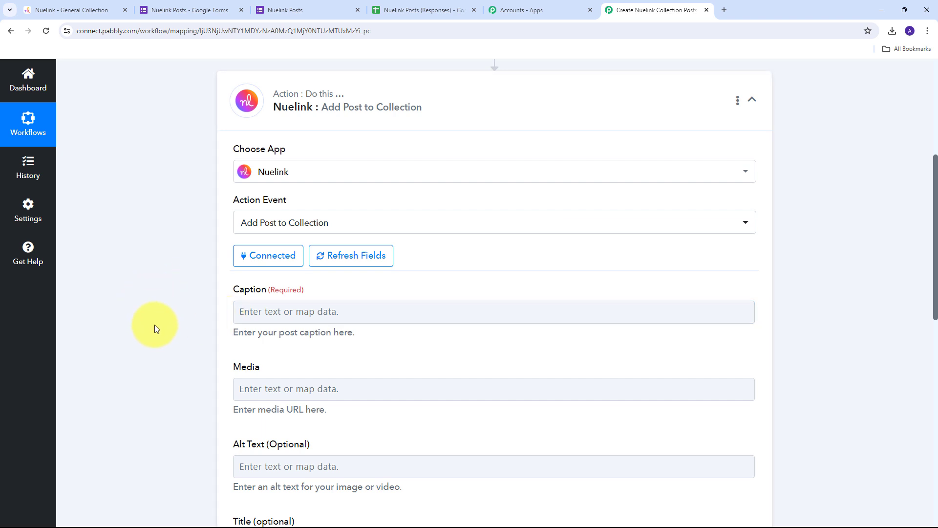
scroll(264, 303, "down", 1)
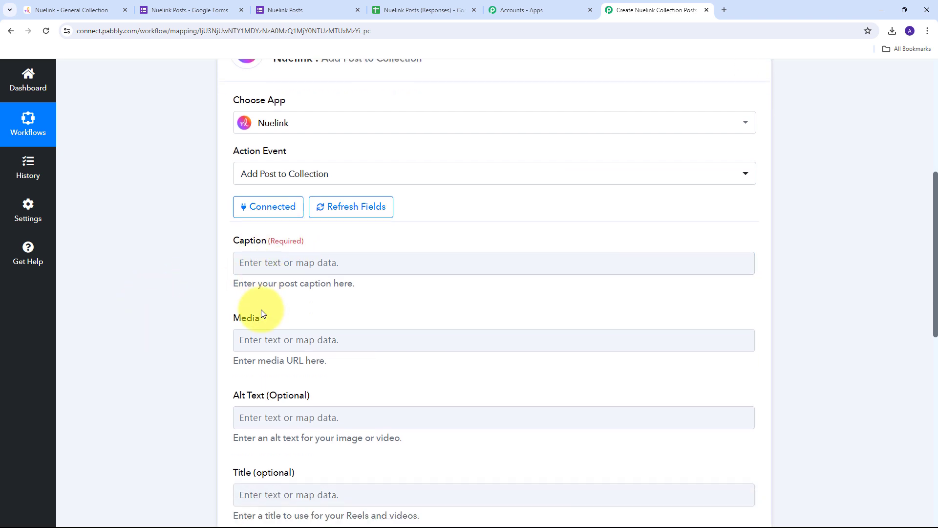
scroll(263, 312, "up", 1)
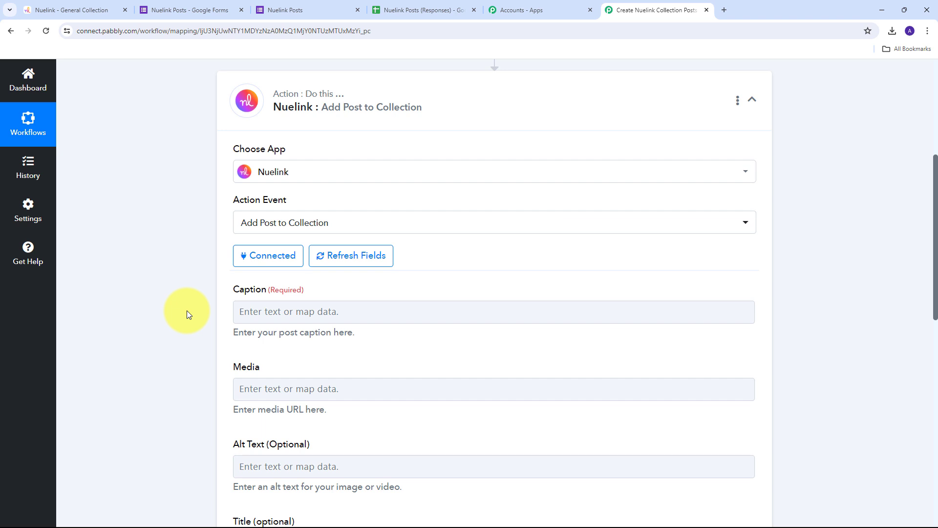
left_click(295, 313)
scroll(303, 293, "down", 1)
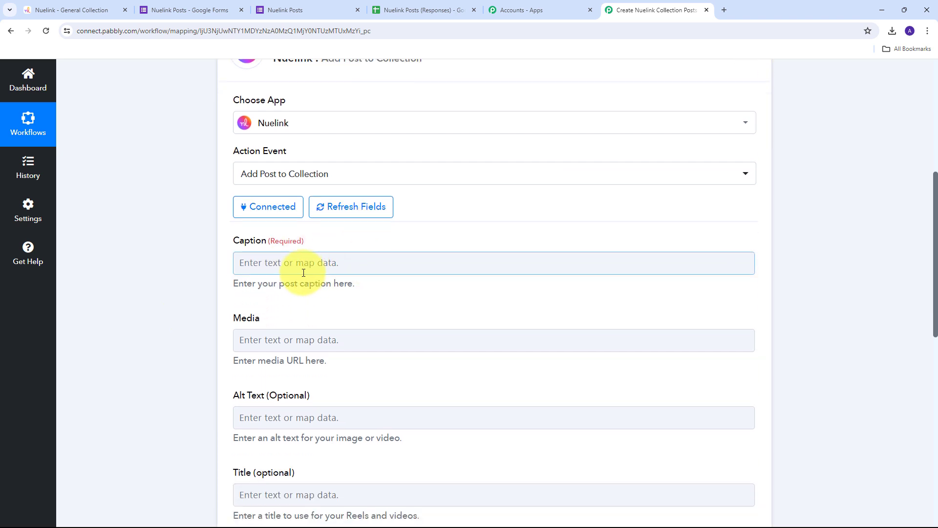
Step: Map the form response's Caption into the post's Caption field
left_click(273, 263)
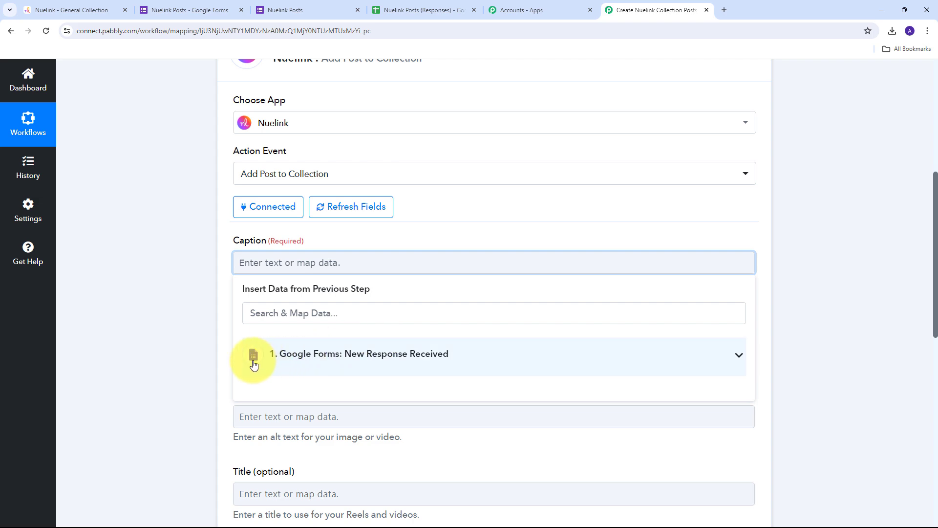
left_click(381, 358)
scroll(440, 241, "down", 3)
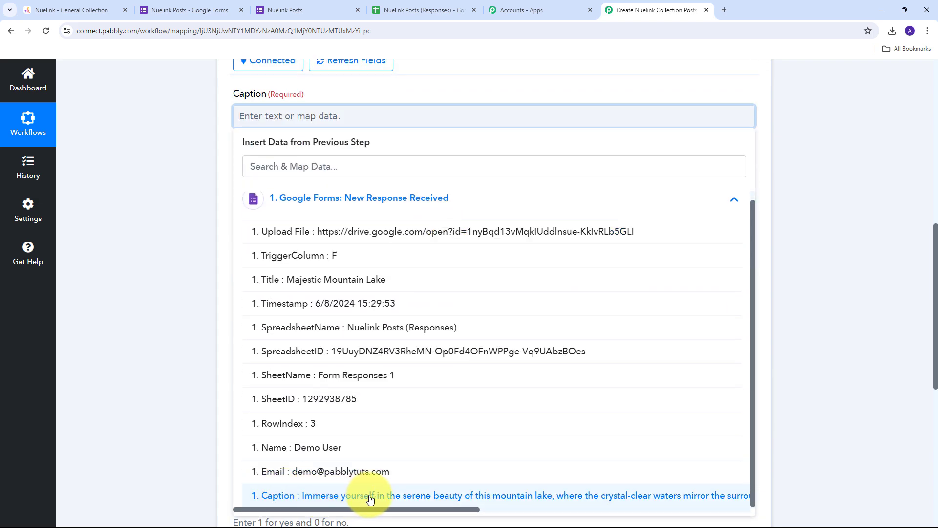
left_click(392, 498)
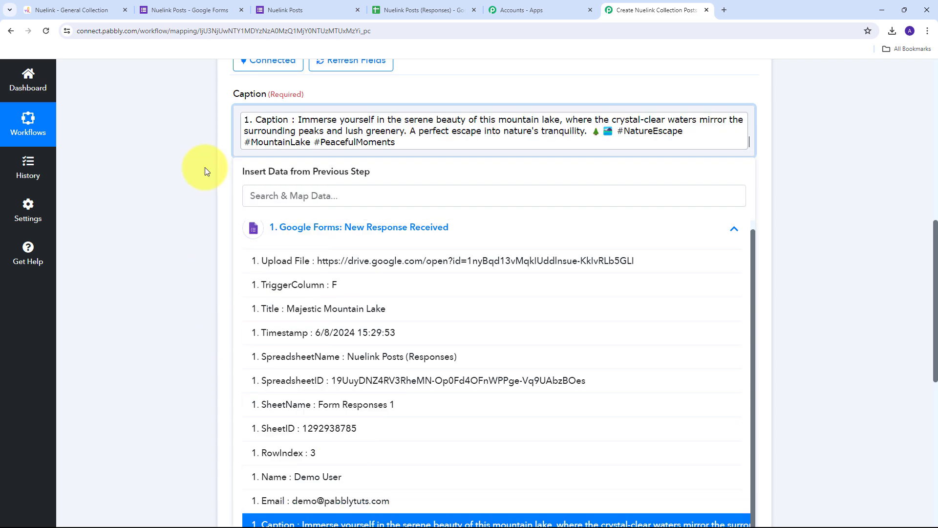
scroll(256, 178, "down", 1)
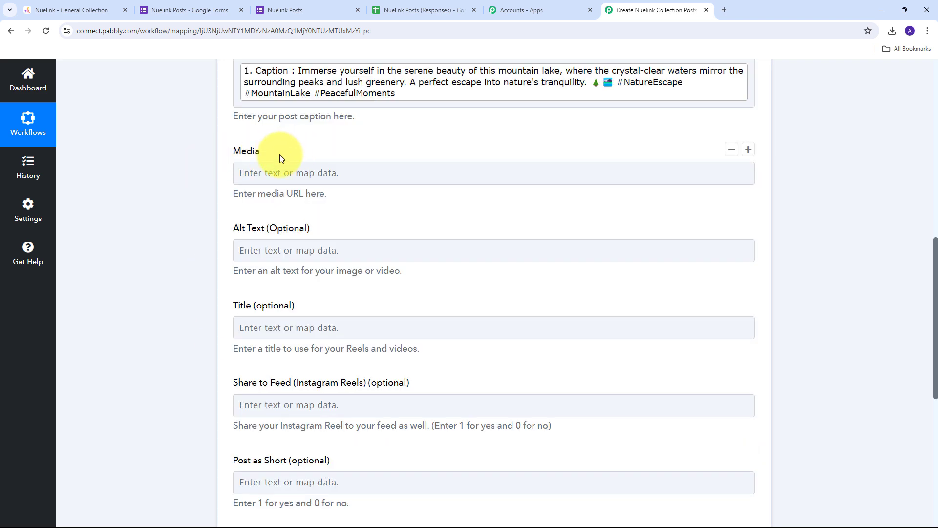
Step: Map the form response's Upload File link into the Media field
left_click(260, 174)
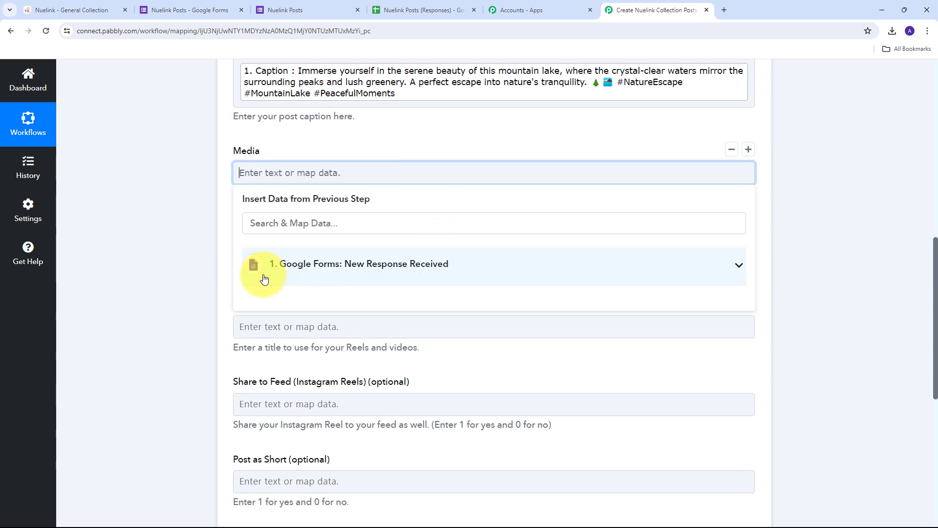
left_click(334, 271)
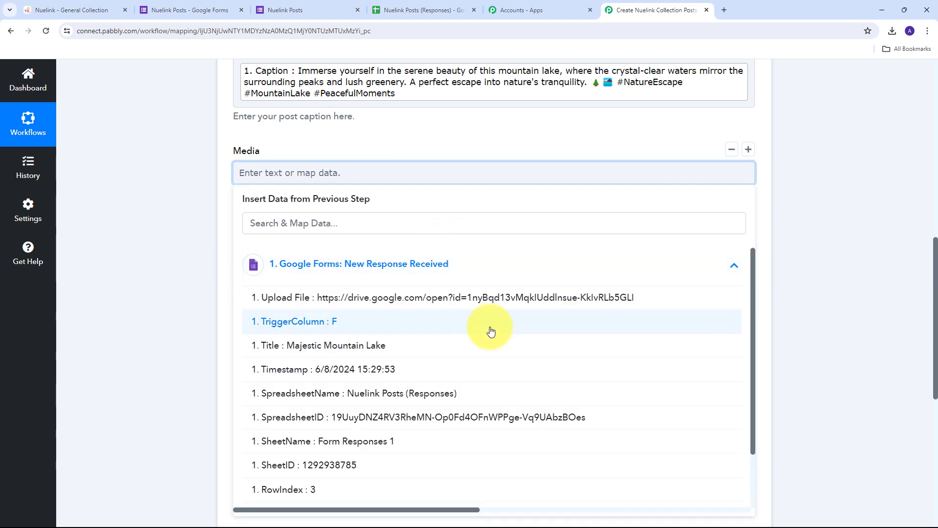
left_click(406, 298)
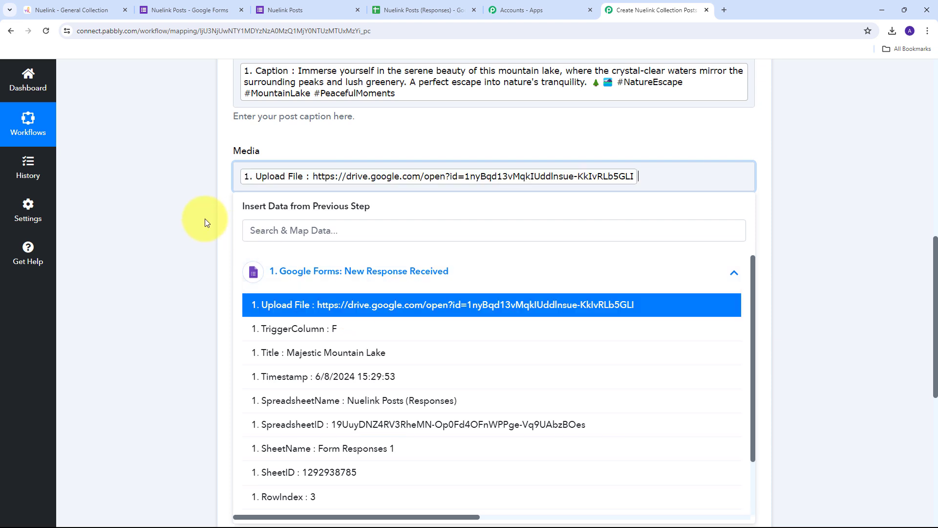
left_click(197, 218)
scroll(293, 234, "down", 1)
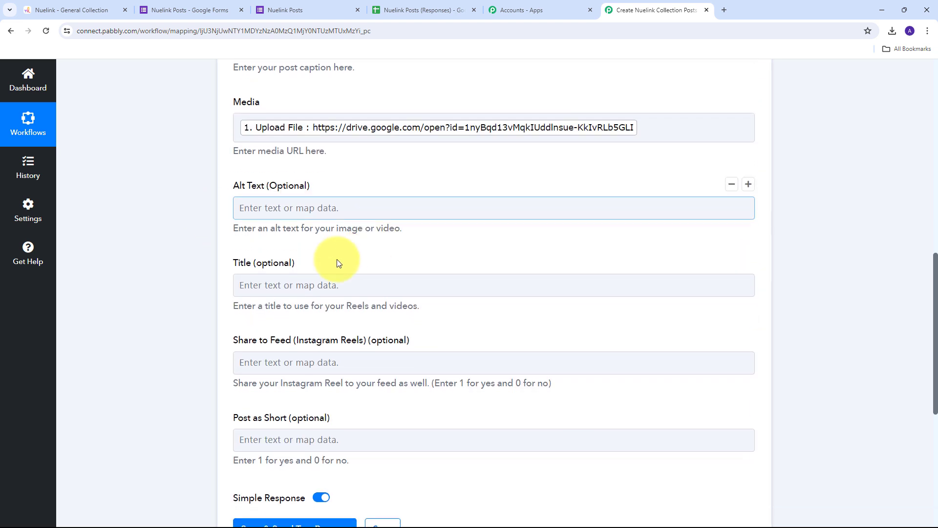
Step: Map the form response's Title into the post's Title field and close the data list
left_click(269, 285)
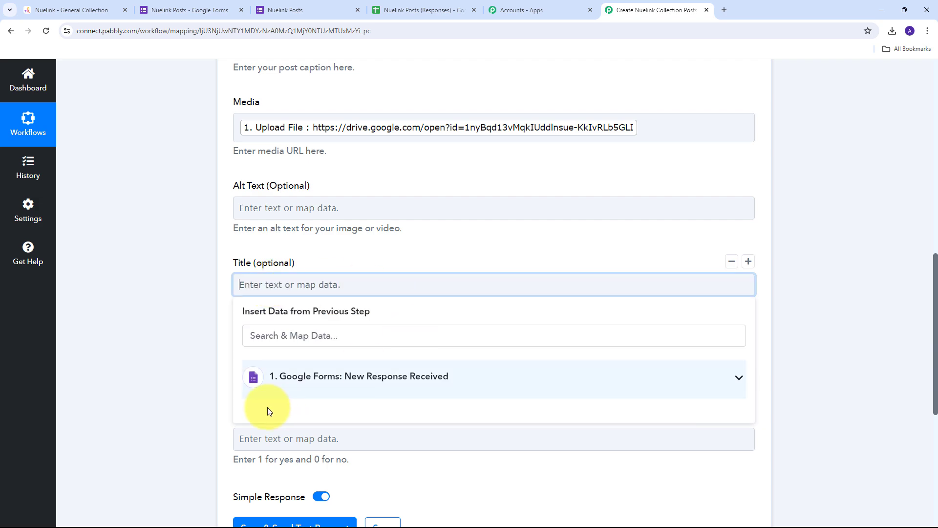
left_click(388, 374)
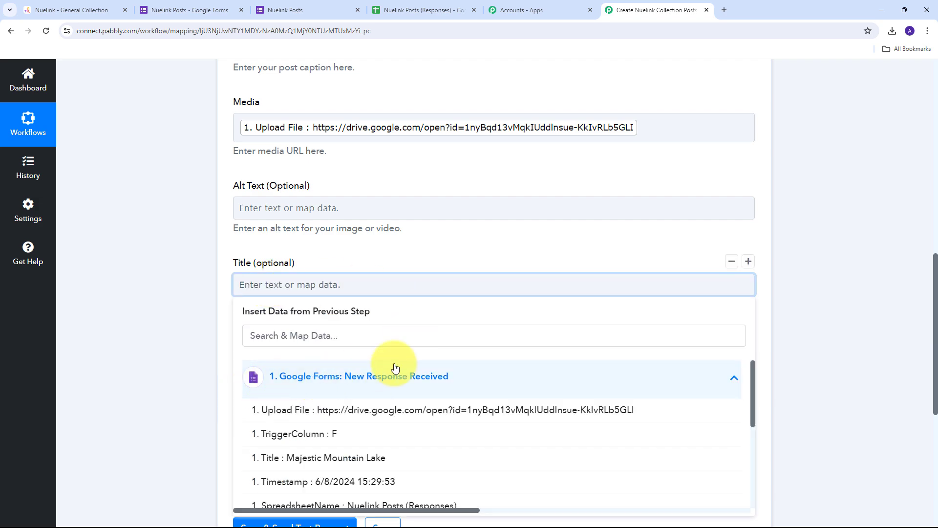
scroll(419, 325, "down", 6)
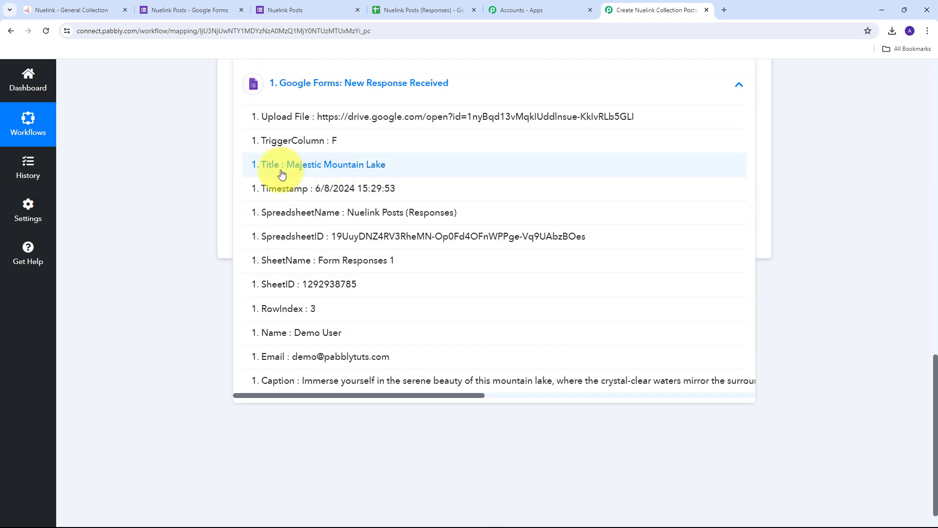
left_click(326, 174)
scroll(299, 186, "up", 3)
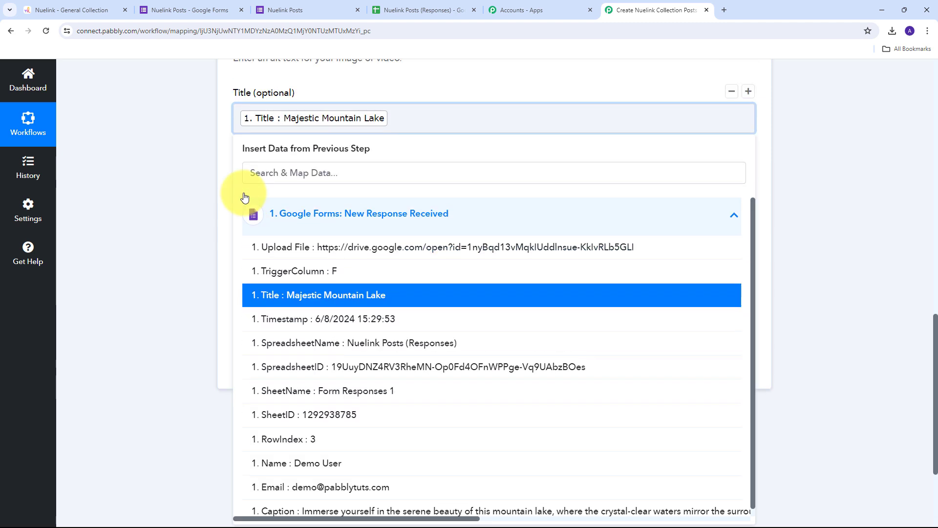
left_click(201, 195)
scroll(254, 200, "up", 1)
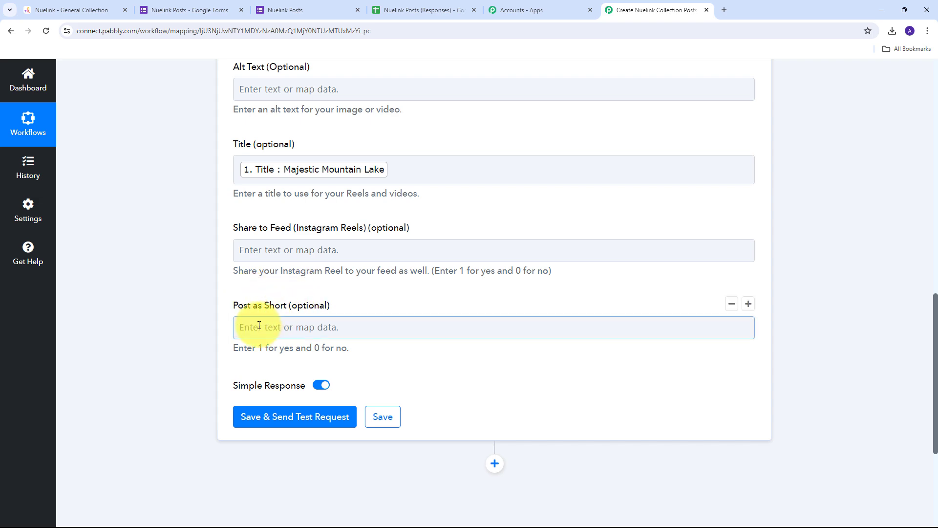
scroll(259, 326, "up", 5)
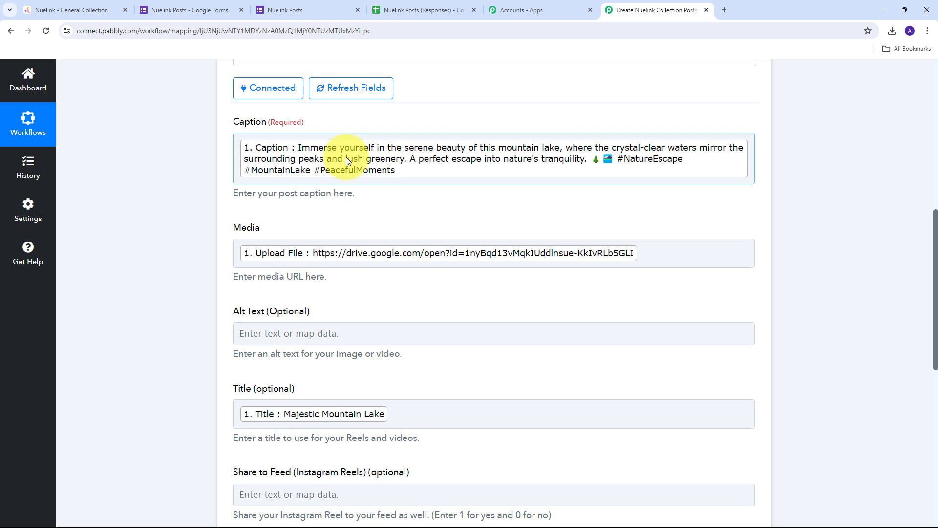
scroll(393, 197, "down", 8)
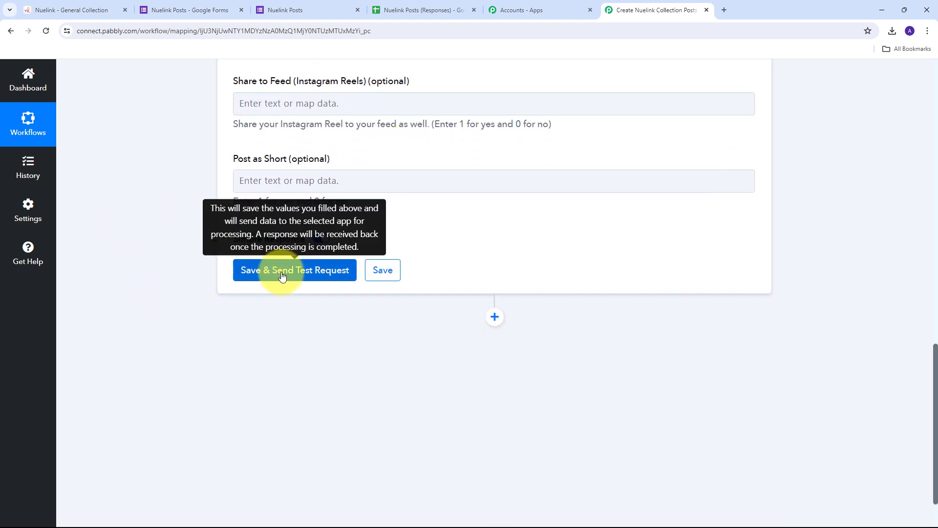
left_click(282, 276)
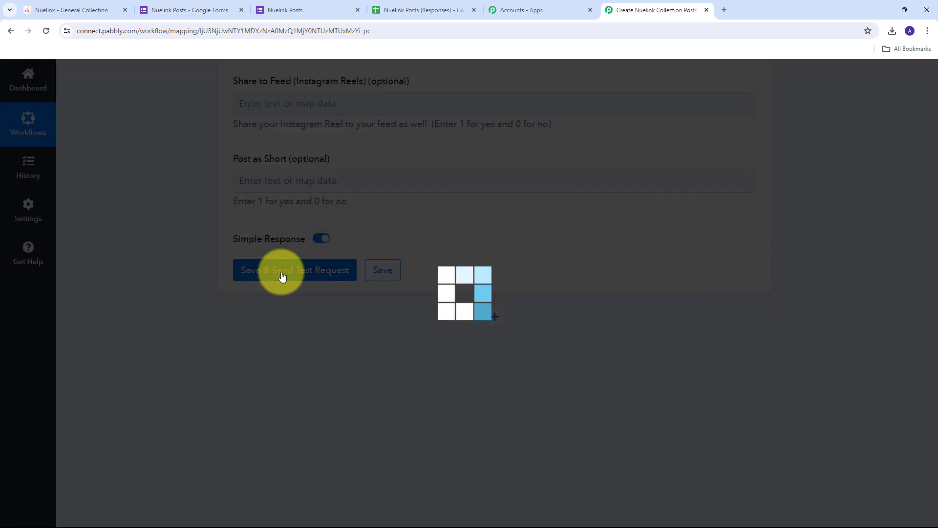
scroll(464, 239, "down", 1)
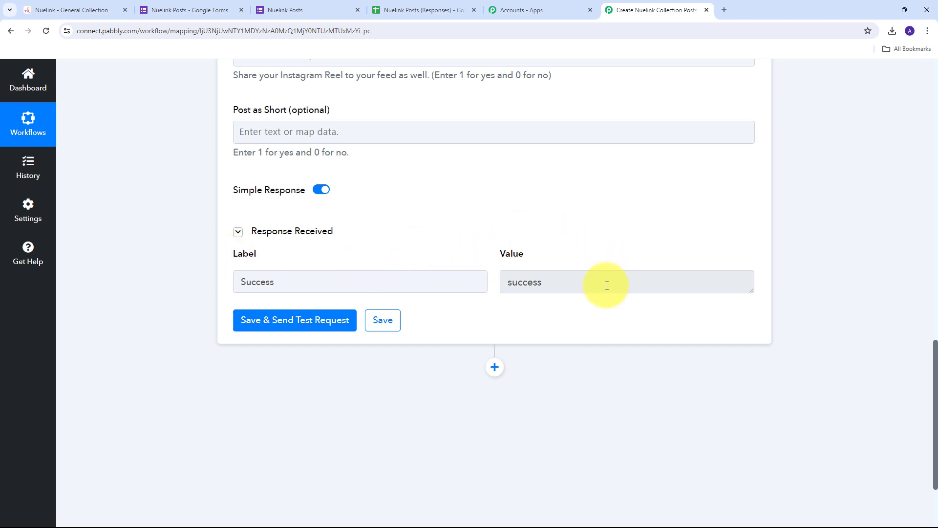
left_click_drag(606, 285, 480, 289)
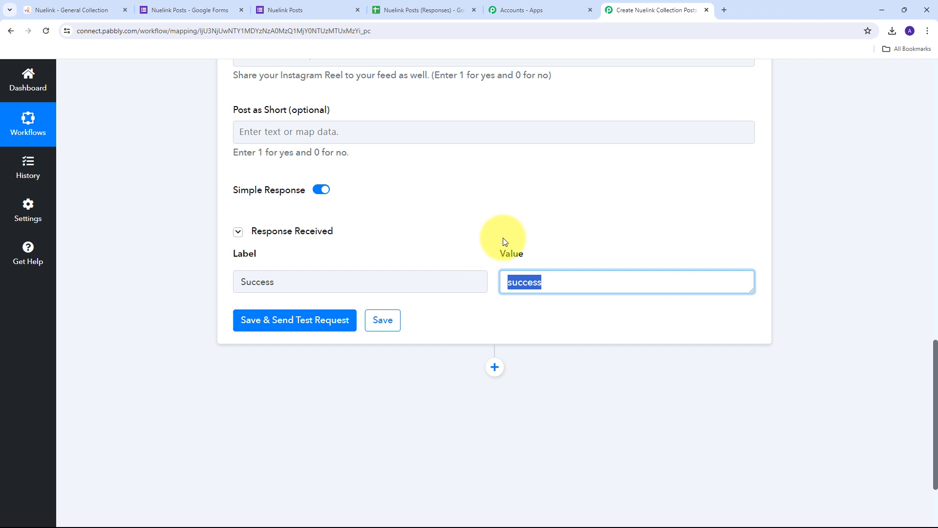
Step: In Nuelink, open the General collection under Collections and scroll to its queued posts
left_click(72, 10)
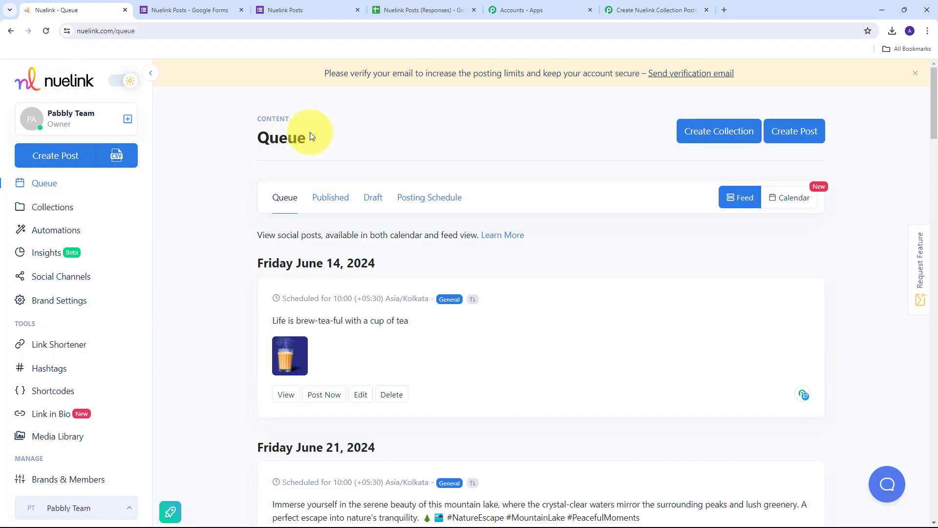
left_click(57, 207)
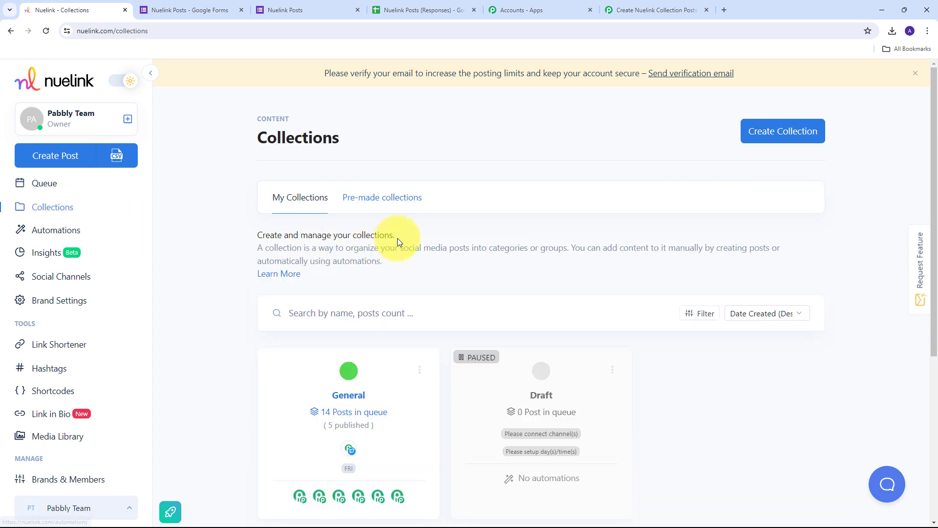
scroll(398, 236, "down", 2)
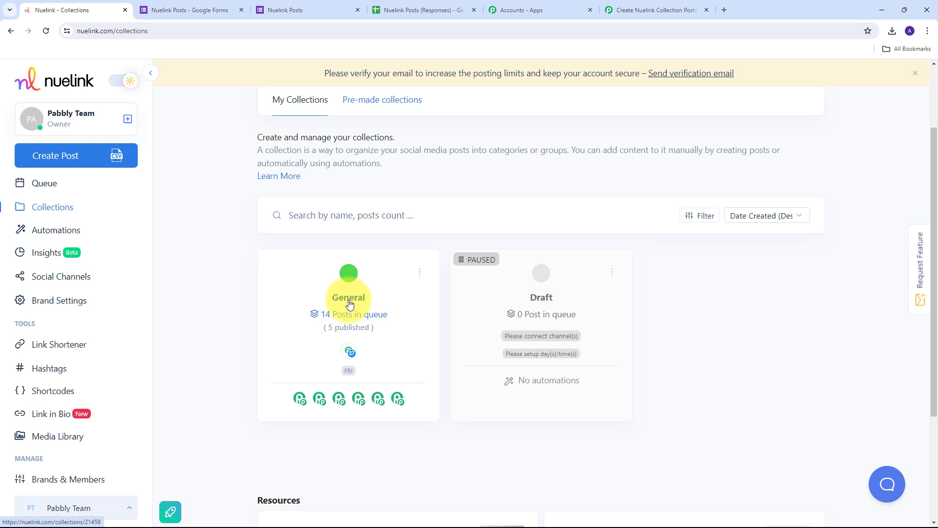
left_click(349, 303)
scroll(470, 230, "down", 10)
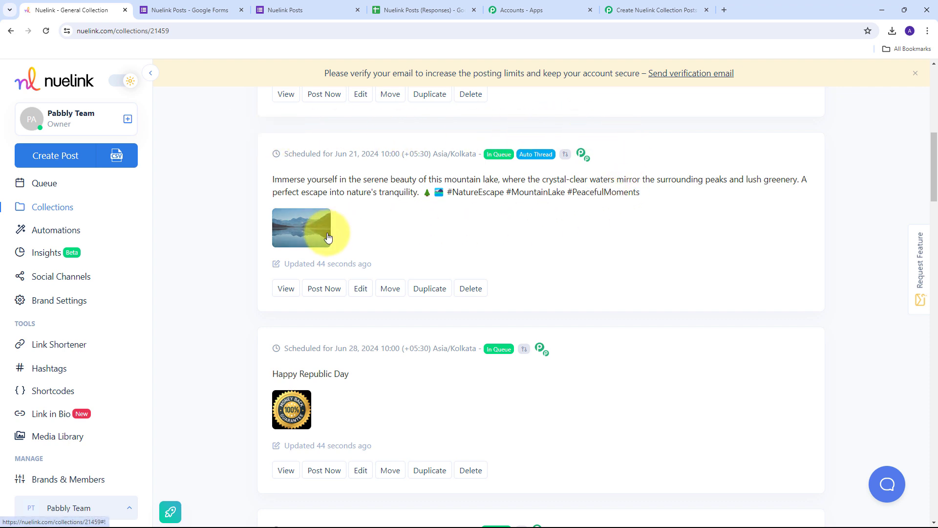
Step: Open the mountain lake post's Post Preview and read through its full caption
left_click(301, 227)
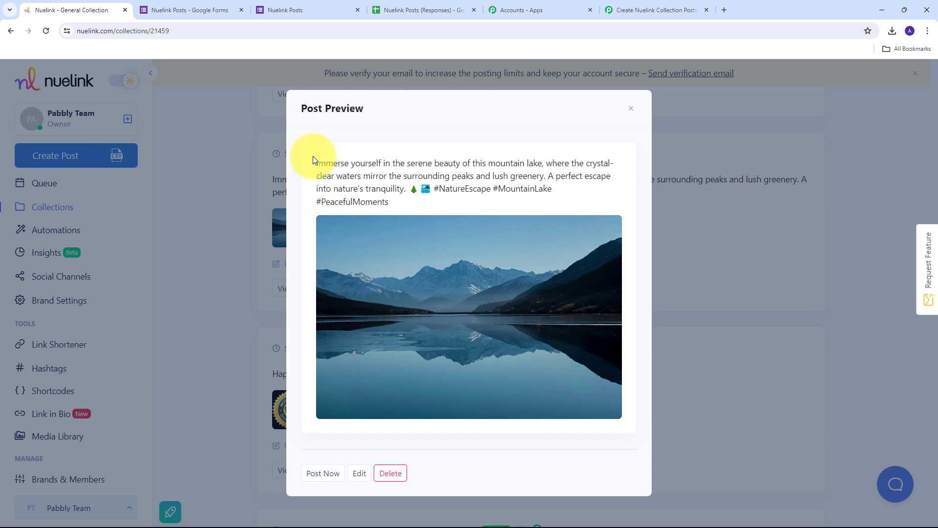
left_click_drag(314, 159, 591, 206)
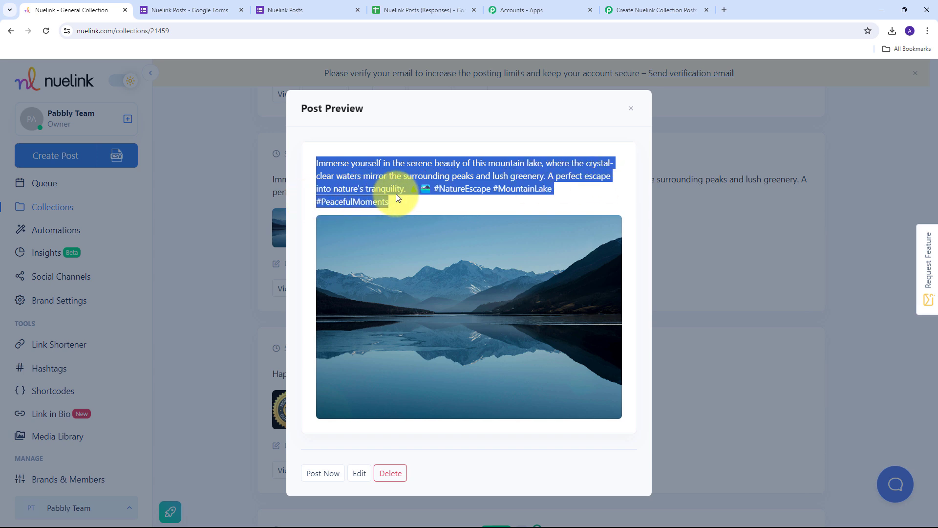
left_click(449, 203)
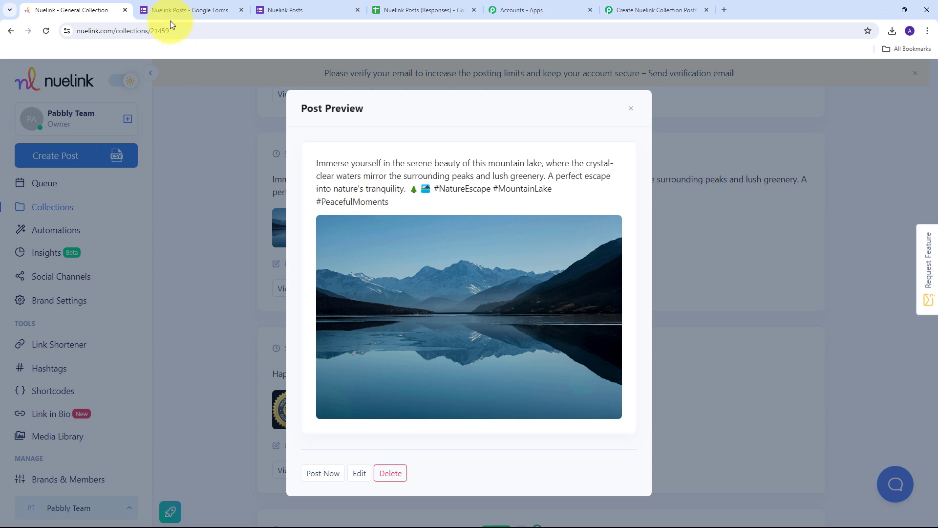
Step: Open the Nuelink Posts form preview and enter the respondent's name, email and title 'Nature's Splendor'
left_click(175, 9)
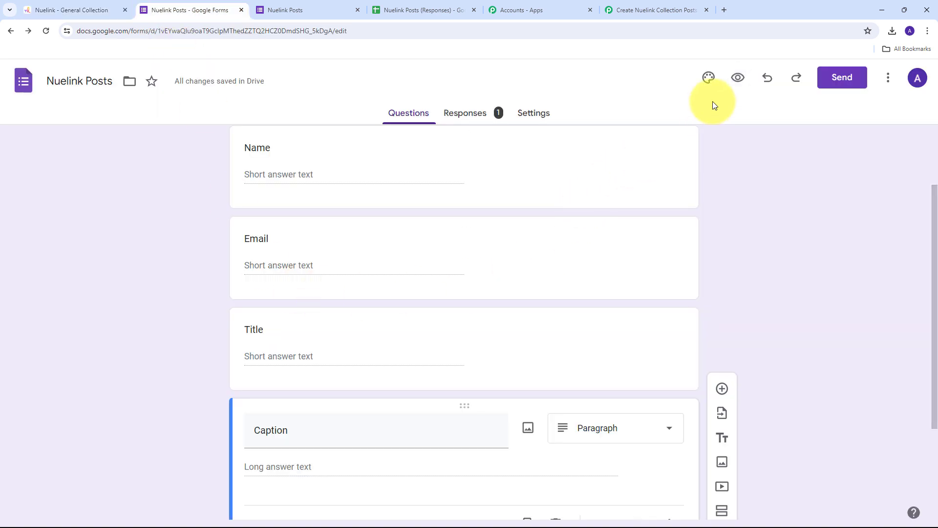
left_click(738, 78)
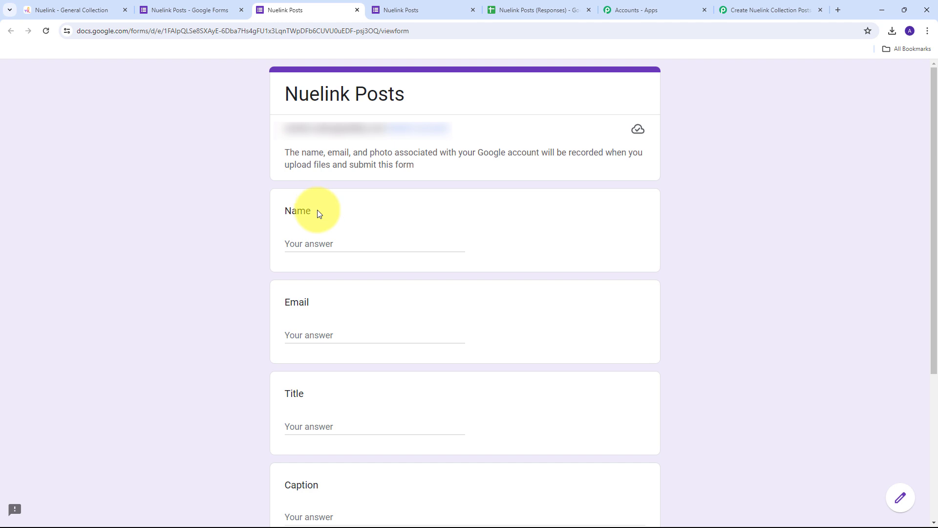
scroll(195, 178, "down", 3)
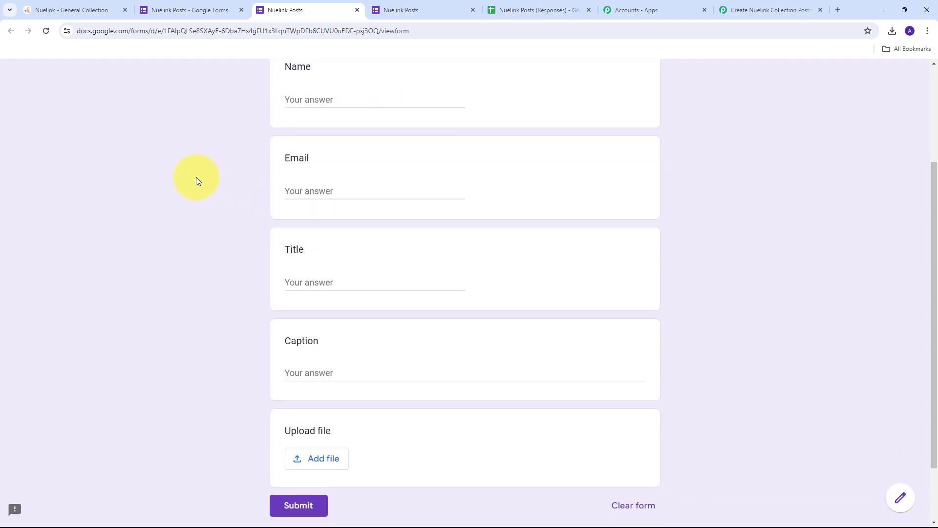
left_click(296, 102)
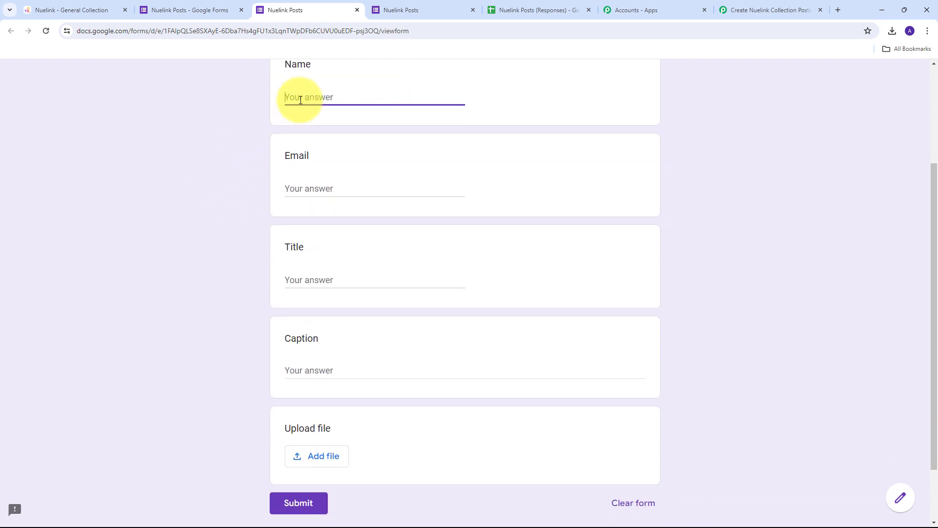
type("Test User")
key("Tab")
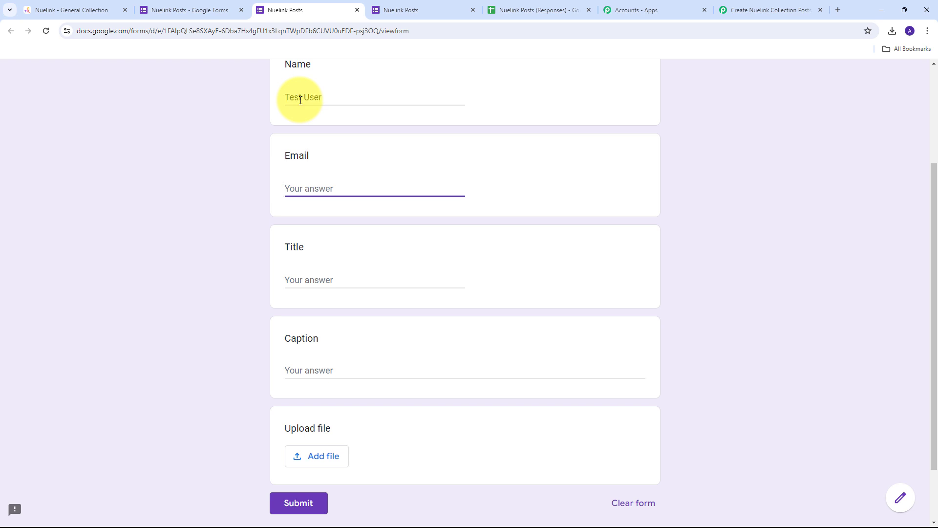
key("Tab")
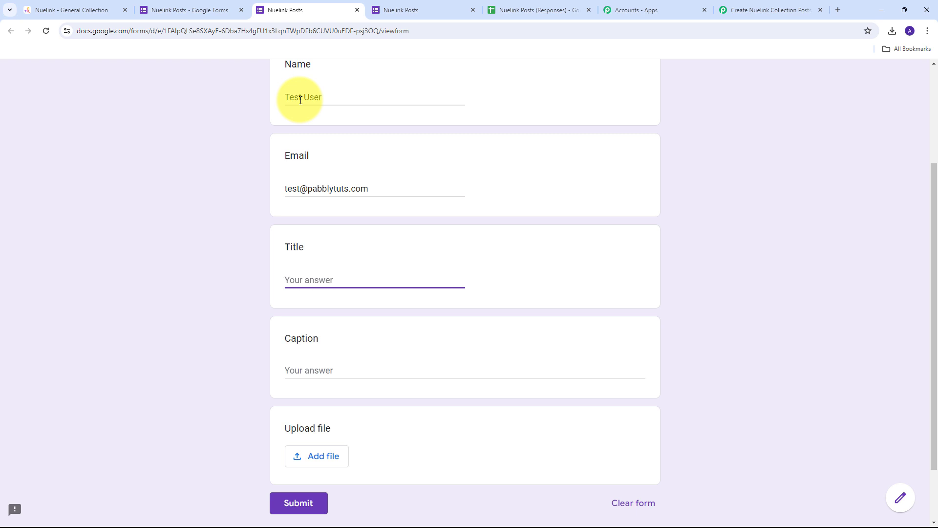
type("Nature's Splendor")
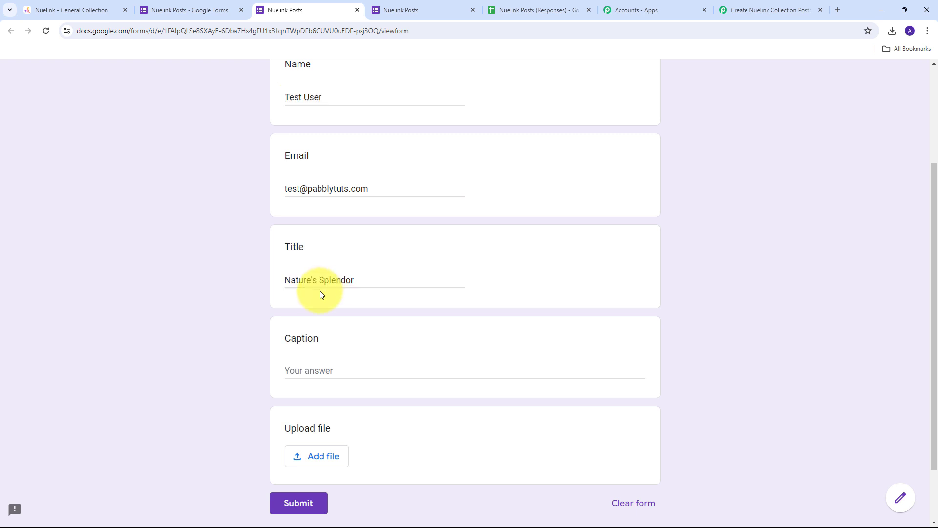
Step: Paste the hashtagged mountain caption and attach the 360_F_315349043 image
scroll(299, 252, "down", 1)
scroll(308, 253, "down", 1)
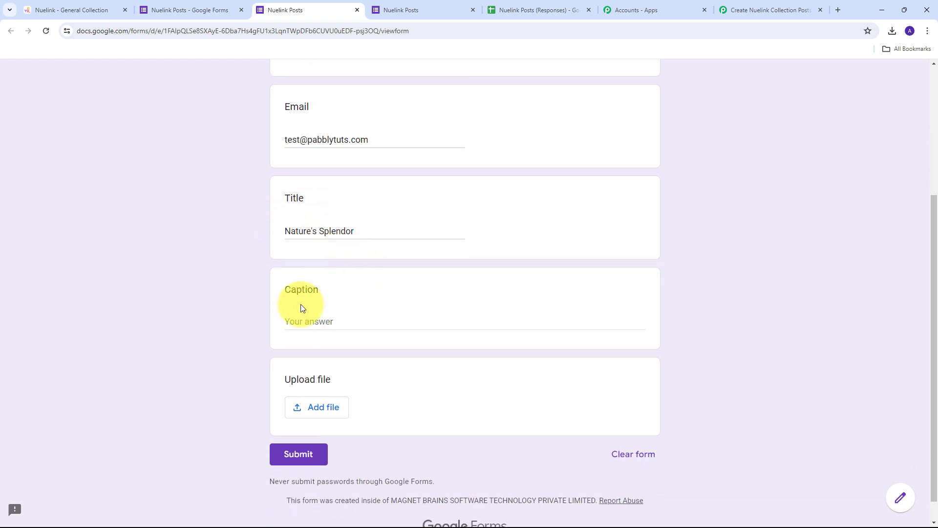
left_click(311, 300)
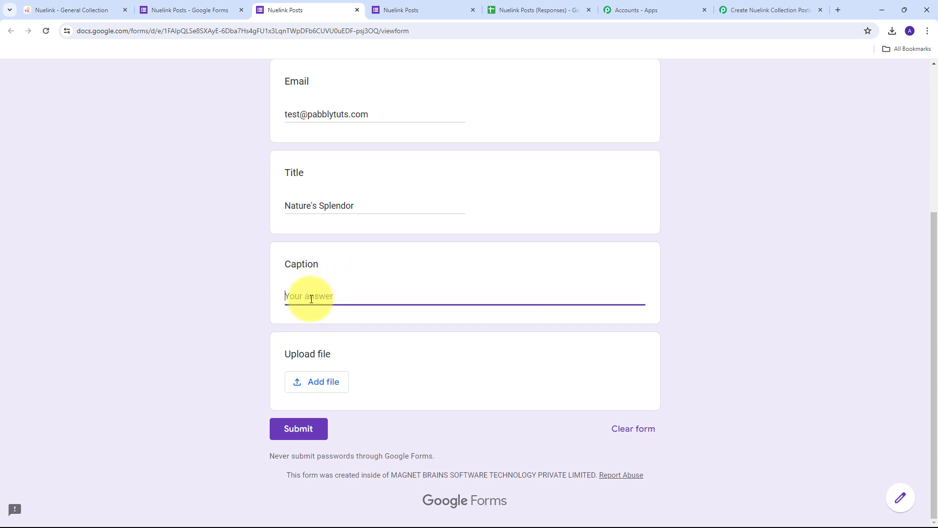
type("Bask in the breathtaking view of snow-capped mountains rising above lush green valleys and vibrant forests. This is where nature's majesty meets serene tranquility. 🌲 ⛰ ✨ #MountainMagic #NatureLovers #DaylightDreams")
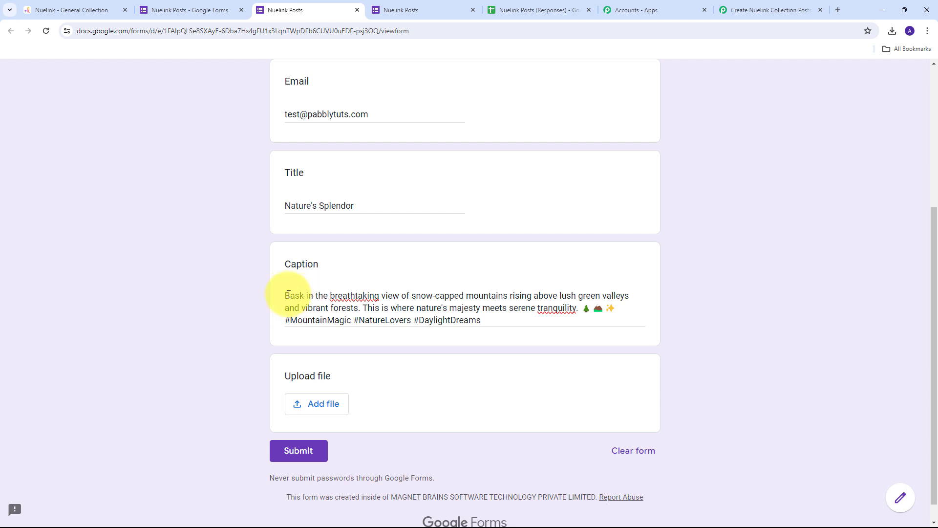
scroll(219, 266, "down", 1)
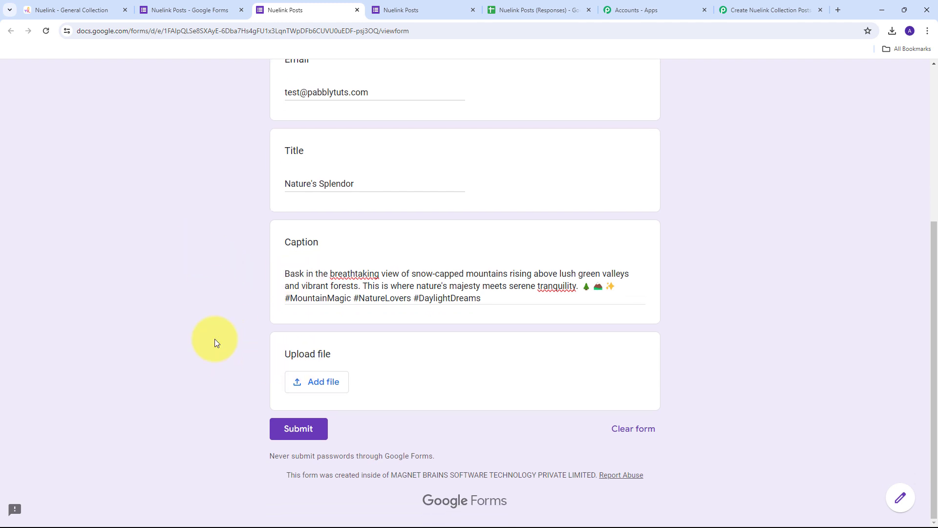
left_click(313, 380)
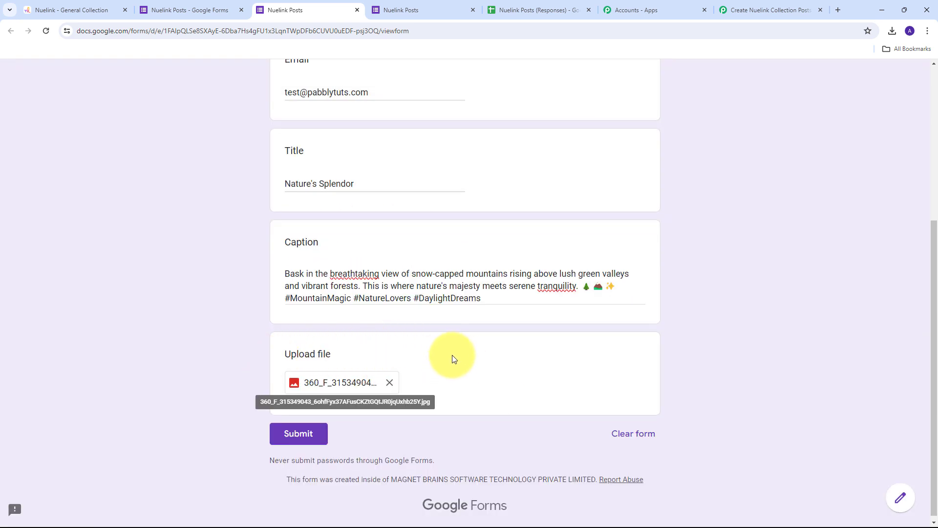
scroll(460, 381, "down", 1)
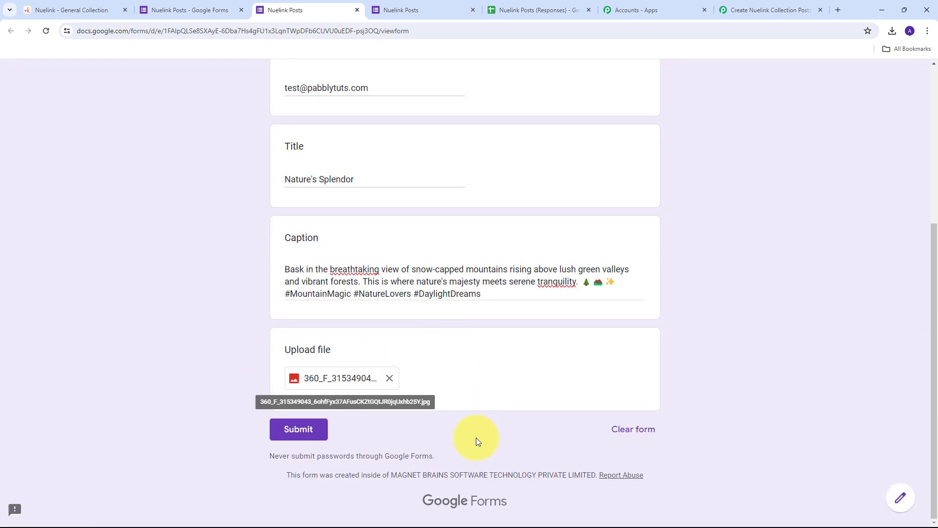
Step: Submit the Nature's Splendor response to reach the 'Your response has been recorded.' page
left_click(293, 430)
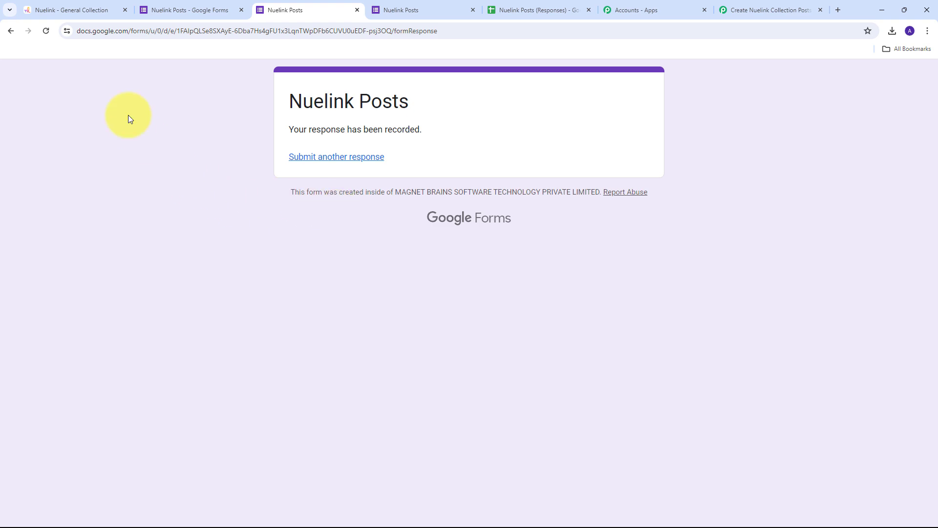
Step: Close the lake preview, reload the General collection, and preview the new mountain meadow post
left_click(62, 8)
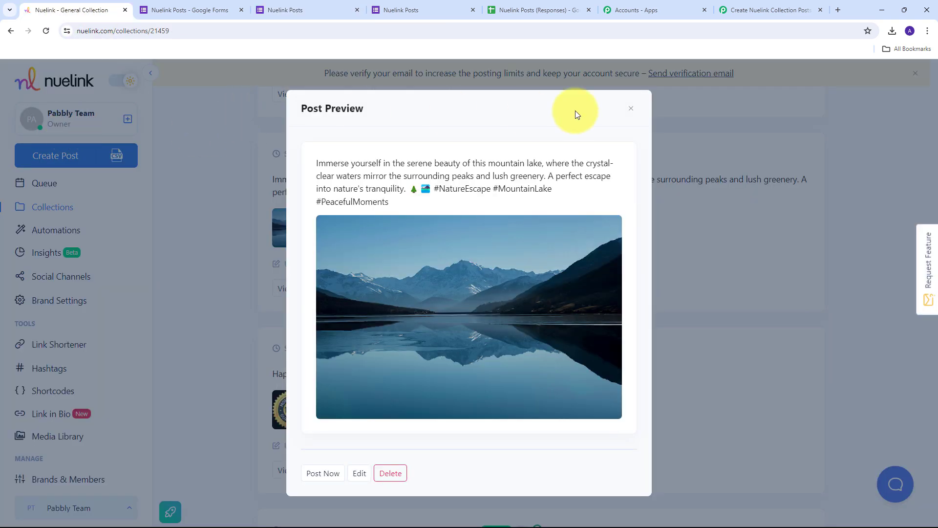
left_click(630, 108)
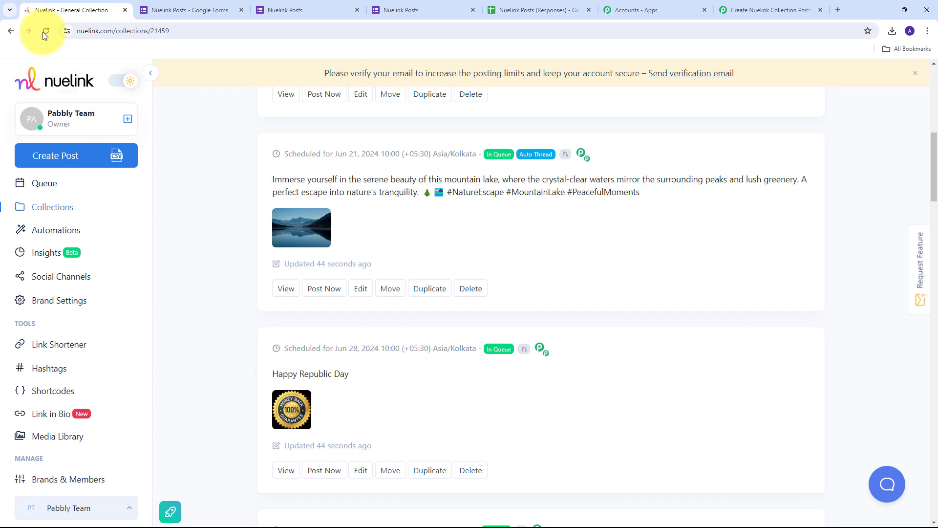
left_click(43, 31)
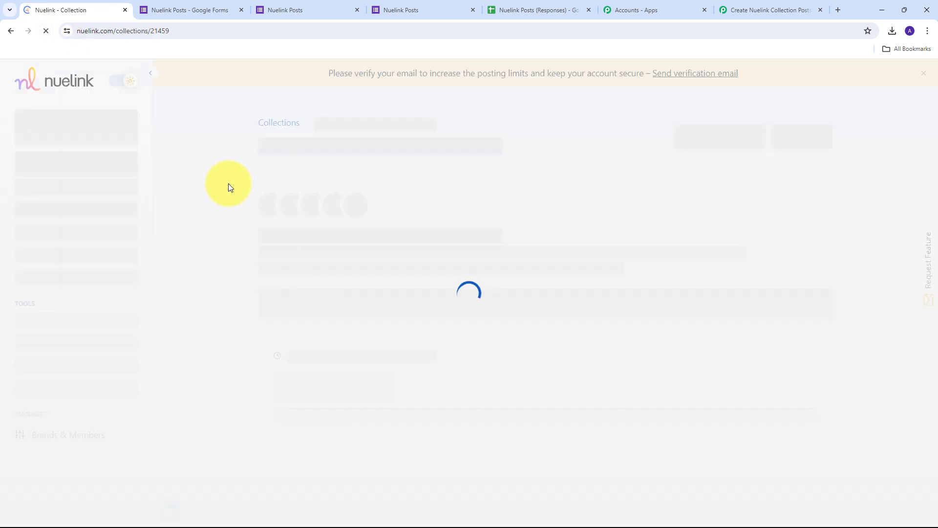
scroll(440, 210, "down", 6)
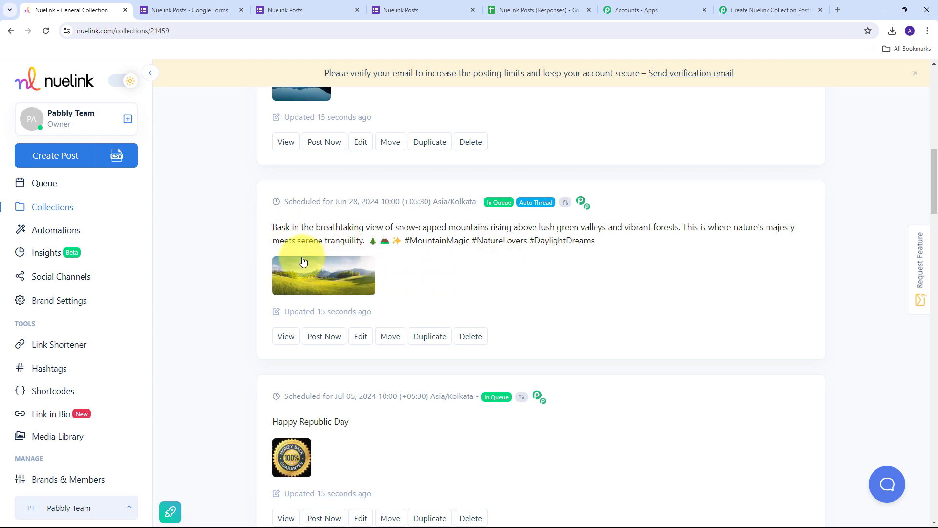
left_click(324, 286)
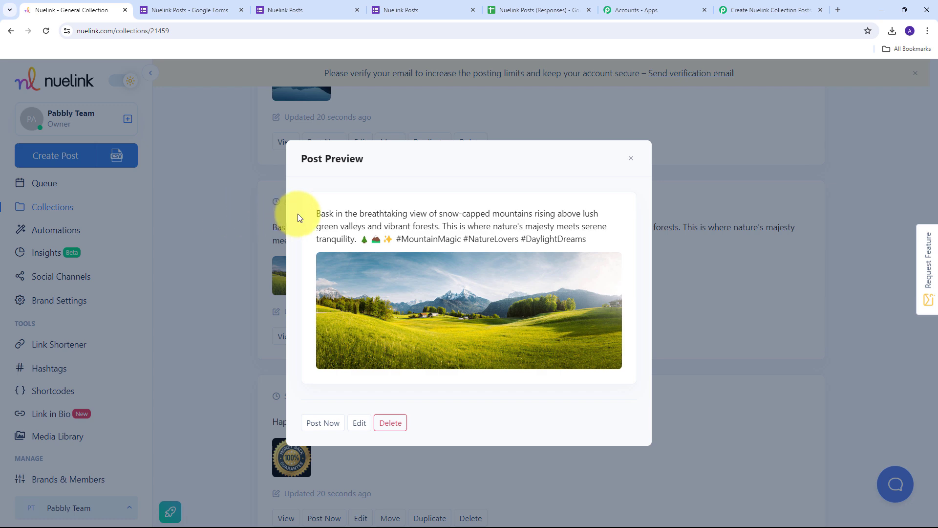
Step: Highlight the new Nuelink post's caption, then return to the Pabbly Connect workflow showing the successful Nuelink step
left_click_drag(297, 215, 626, 248)
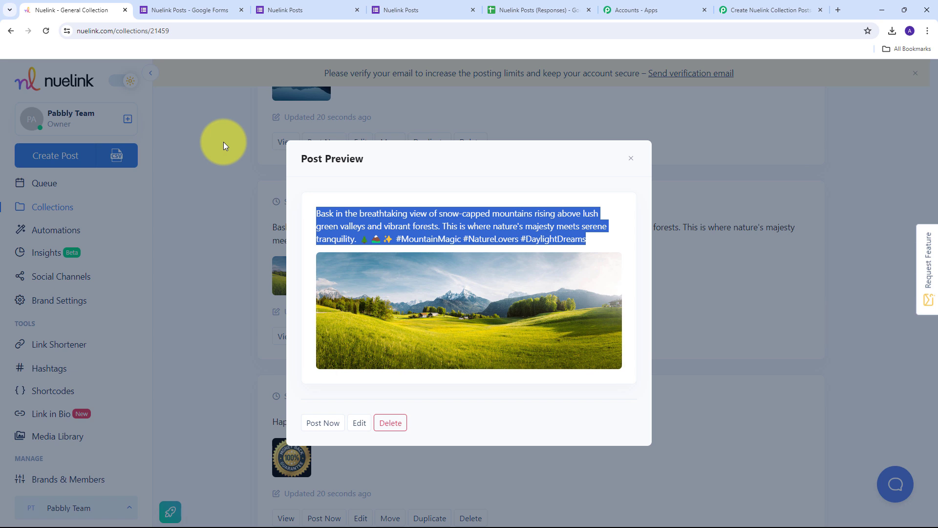
left_click(738, 9)
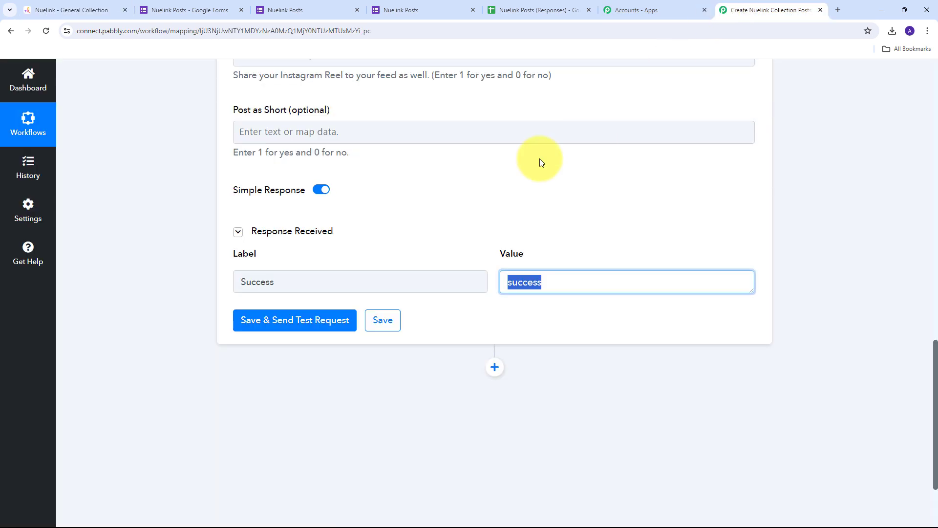